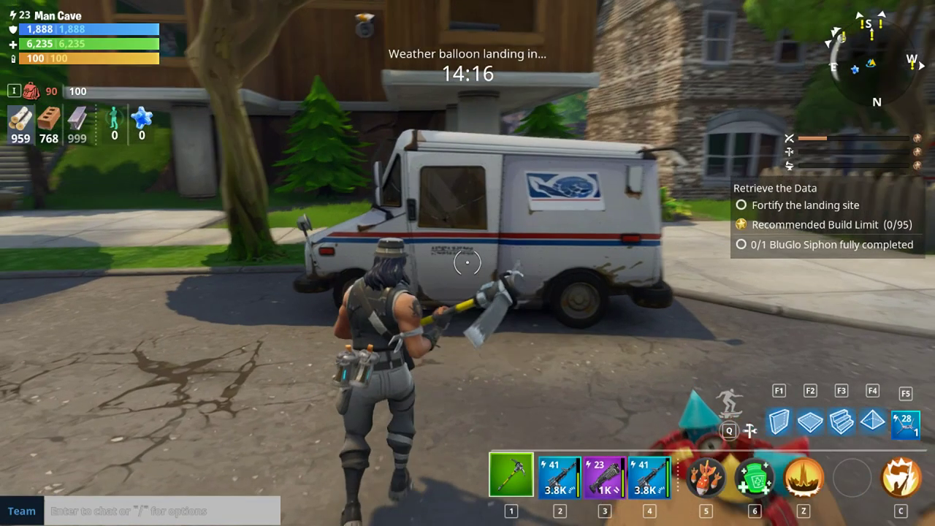
key("a")
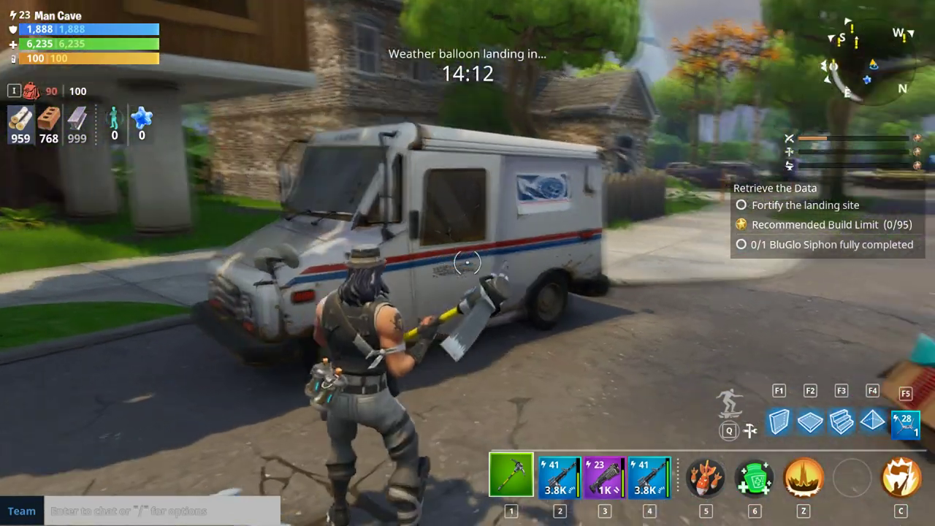
key("a")
key("d")
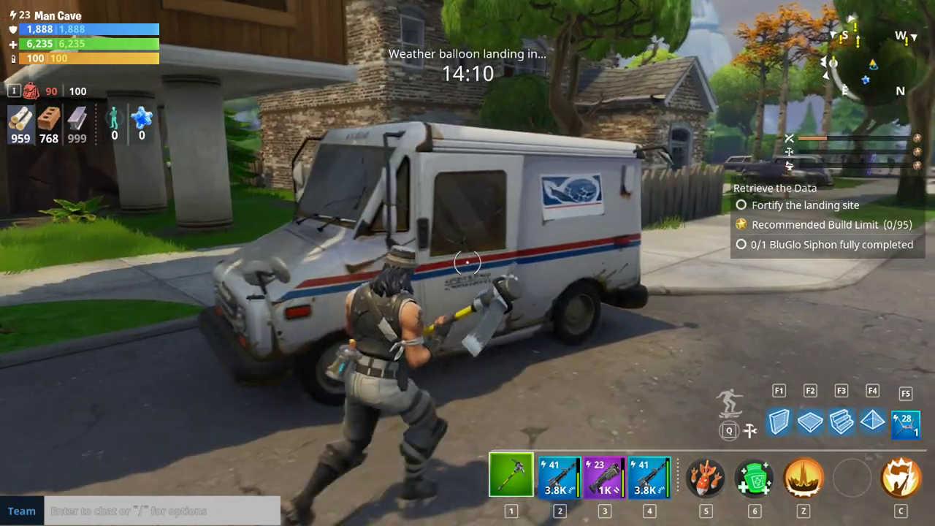
key("d")
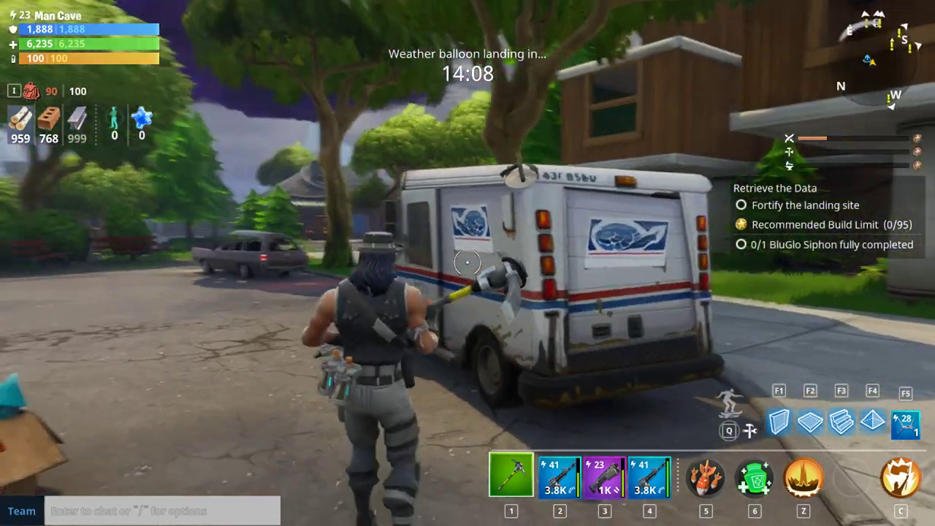
key("d")
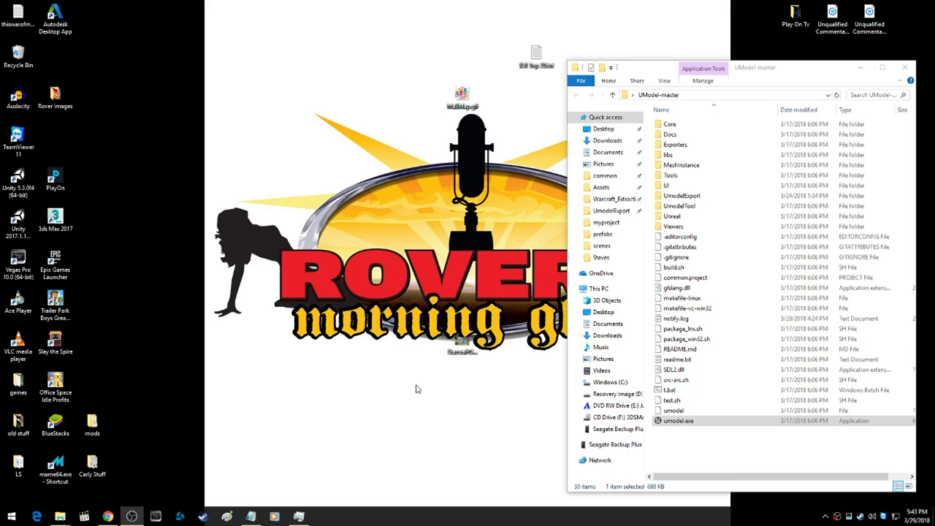
Launch umodel.exe and set the path to game files to C:\Program Files\Epic Games\Fortnite\FortniteGame\Content\Paks.
double_click(679, 422)
left_click(496, 270)
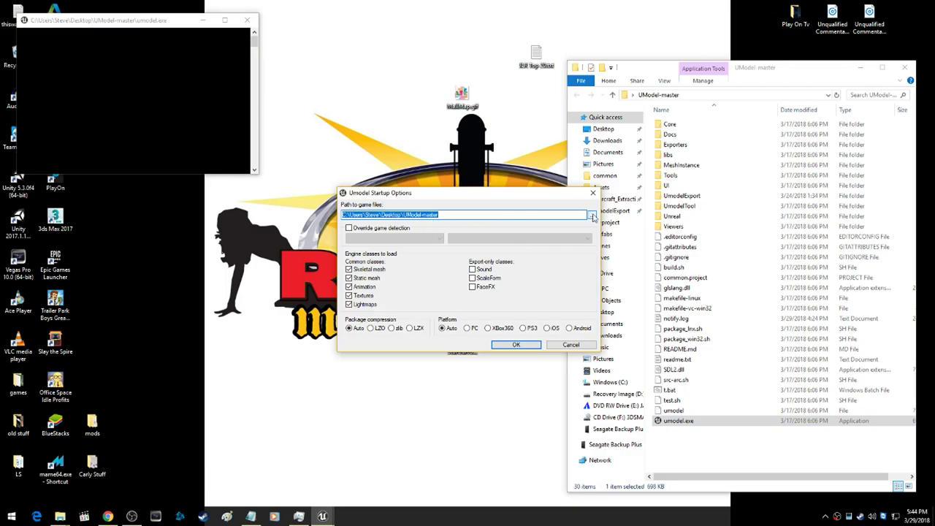
left_click(592, 215)
scroll(462, 292, "down", 3)
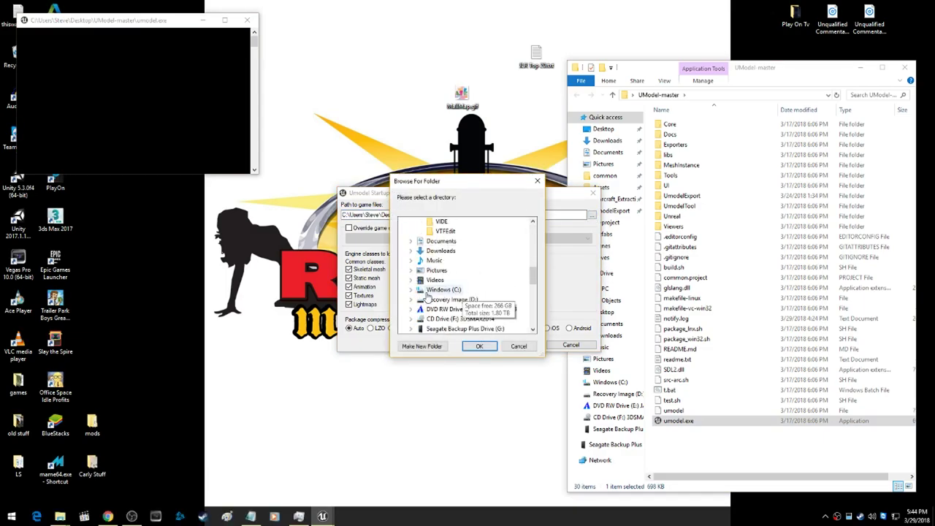
left_click(410, 290)
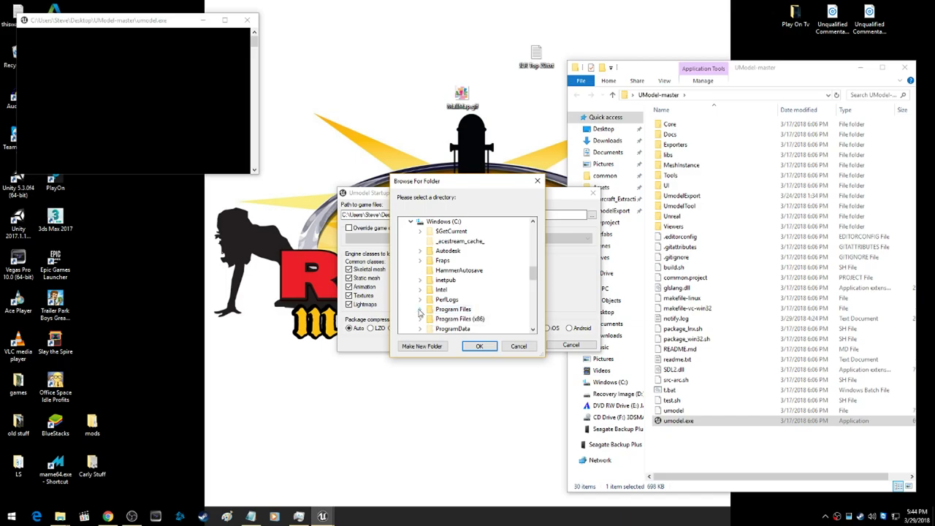
left_click(420, 309)
left_click(429, 309)
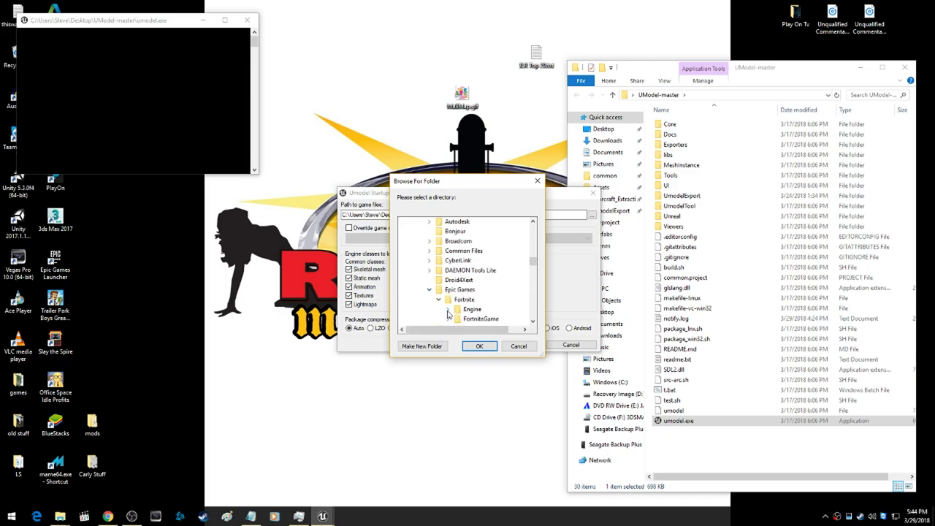
left_click(448, 319)
left_click(456, 309)
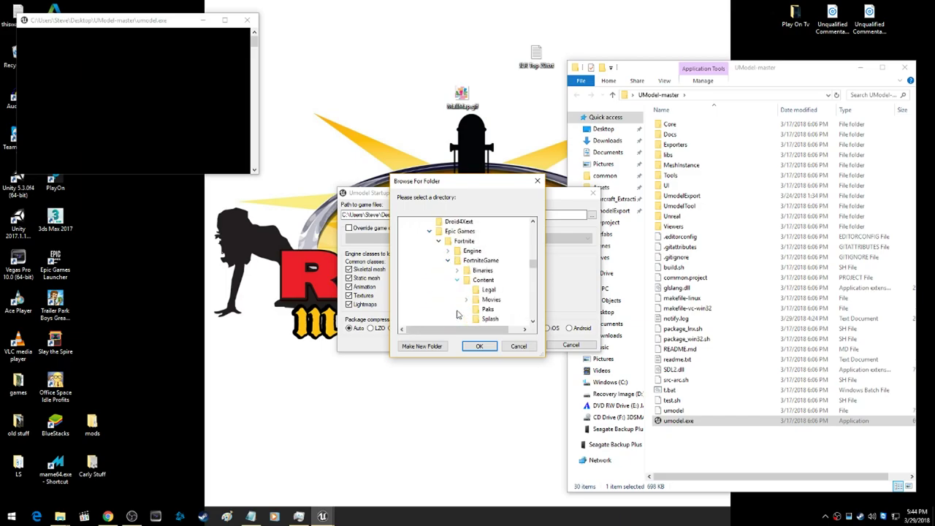
left_click(483, 309)
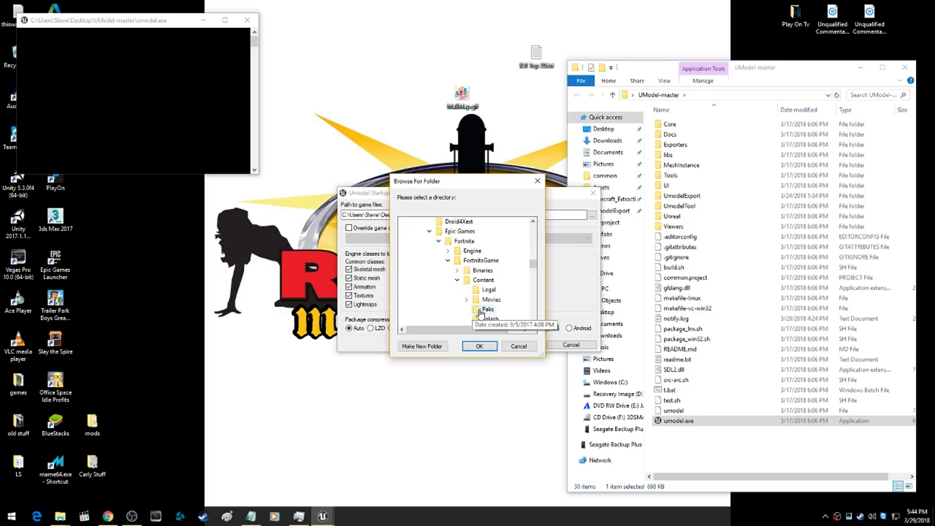
left_click(482, 346)
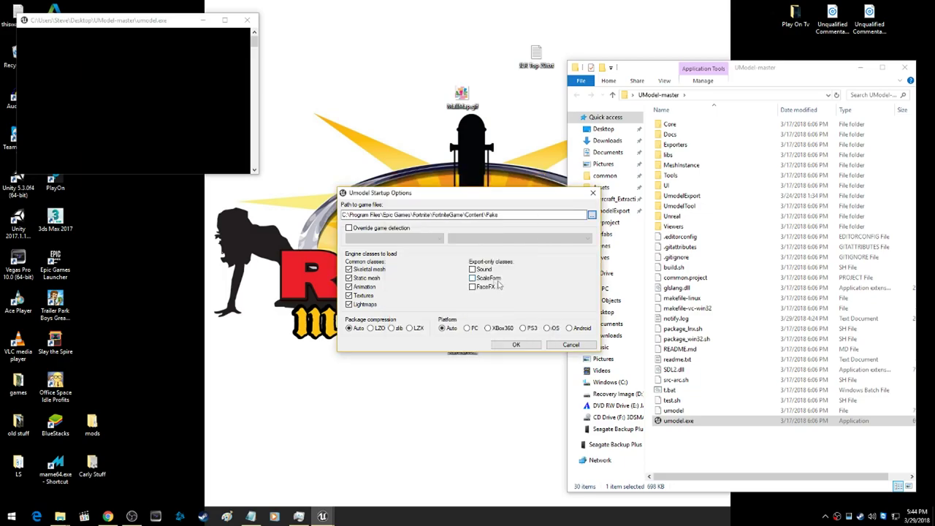
left_click(515, 345)
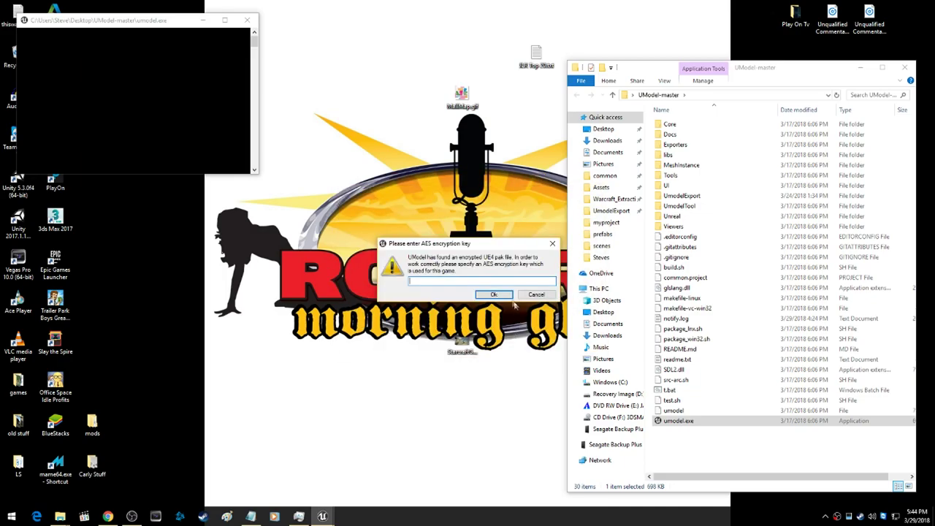
Paste the AES encryption key for the encrypted pak files and confirm it.
right_click(441, 280)
left_click(411, 299)
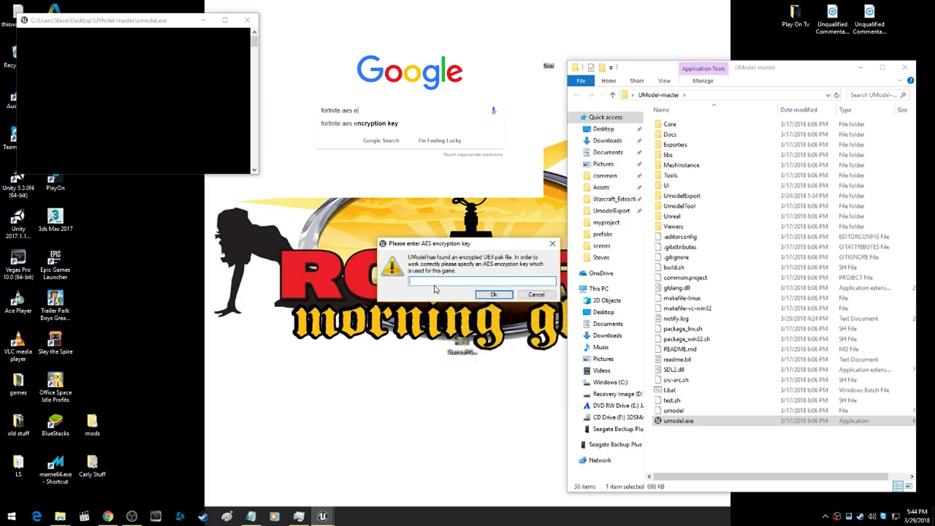
key("Return")
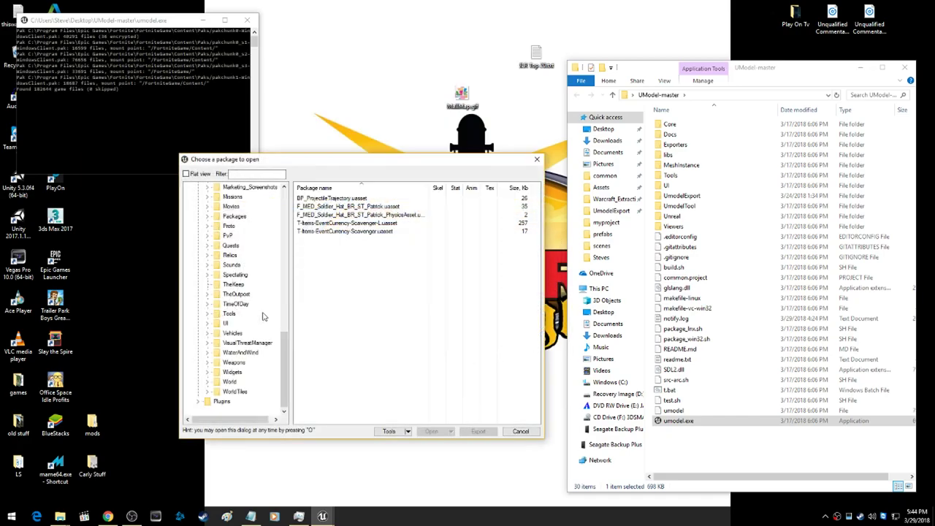
Start exporting MailTruck.uasset from the Meshes folder of Vehicles > FORT_Vehicles_01.
left_click(207, 334)
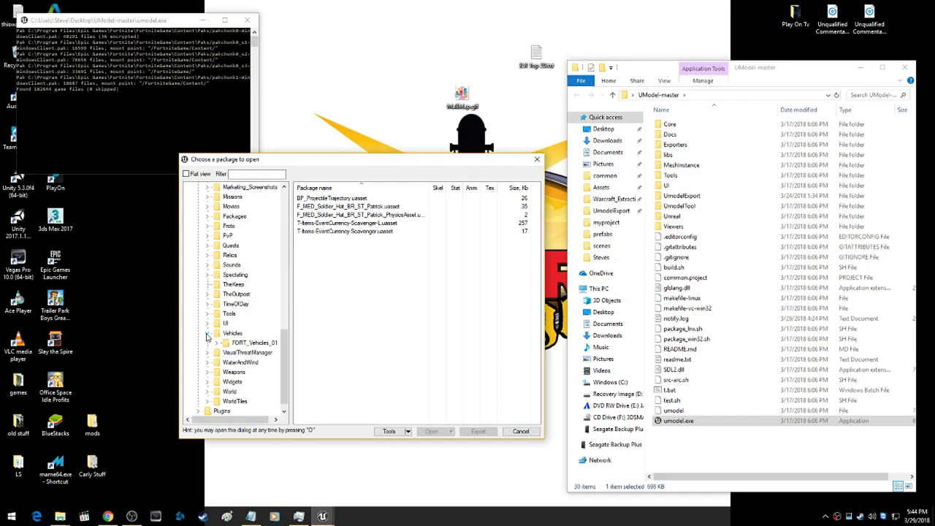
left_click(216, 344)
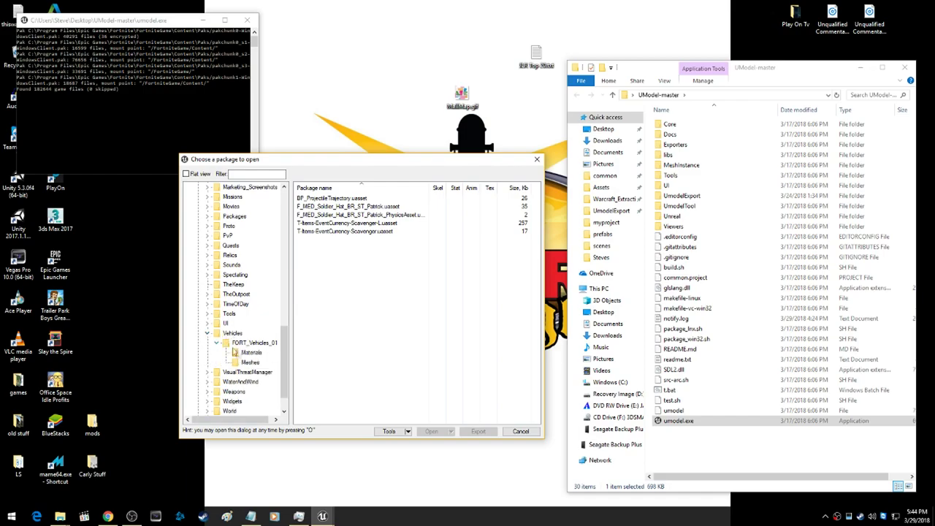
left_click(250, 363)
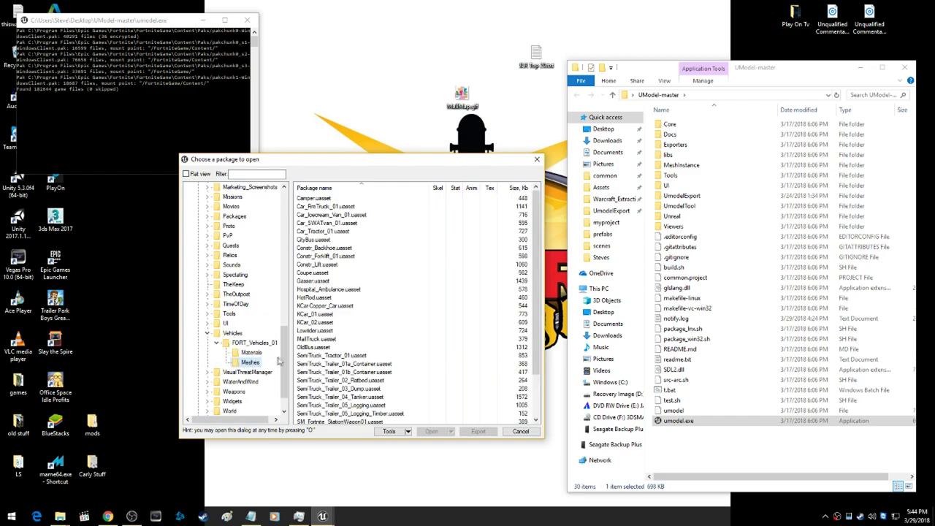
scroll(282, 361, "down", 1)
left_click(324, 340)
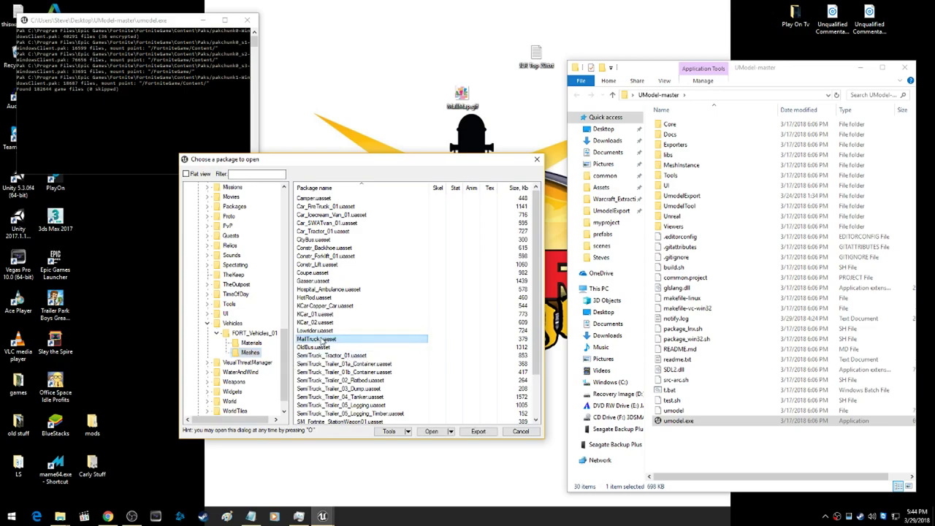
left_click(471, 432)
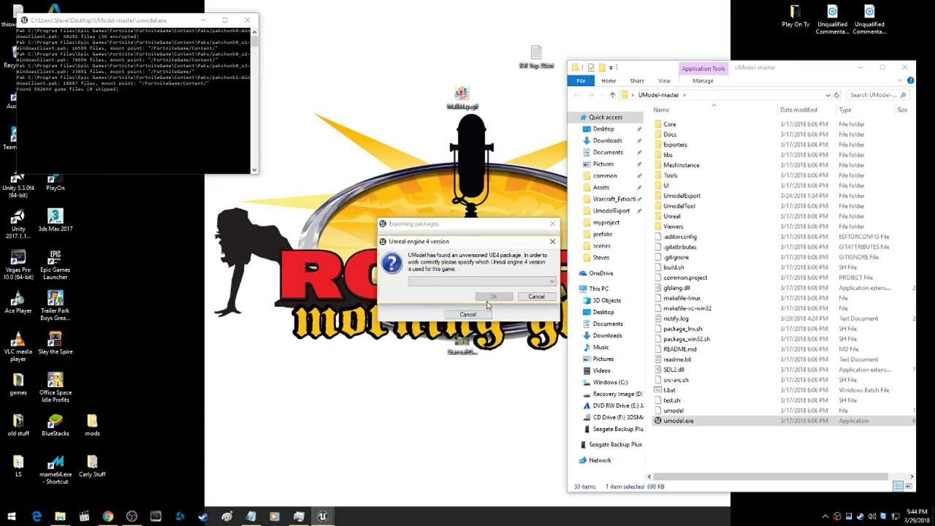
Specify Unreal engine 4.19 as the package's engine version and carry out the export.
left_click(468, 282)
left_click(486, 283)
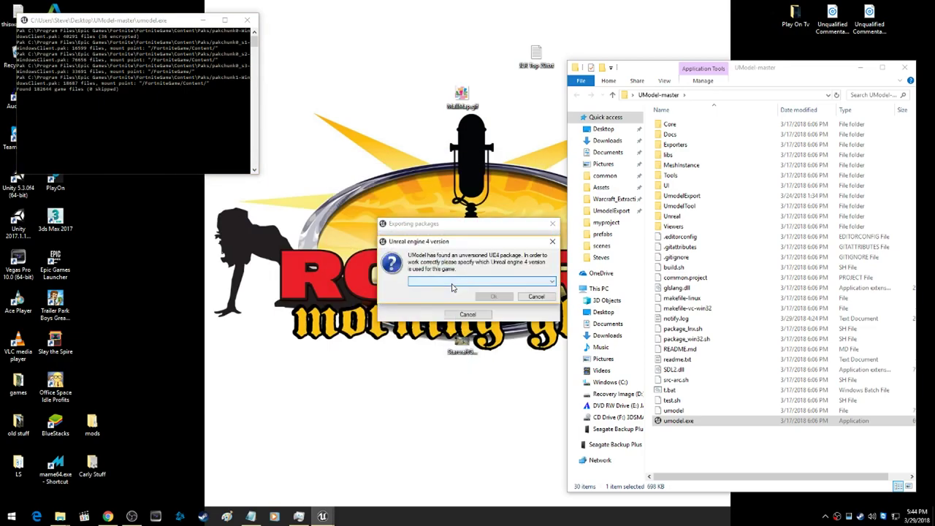
left_click(489, 282)
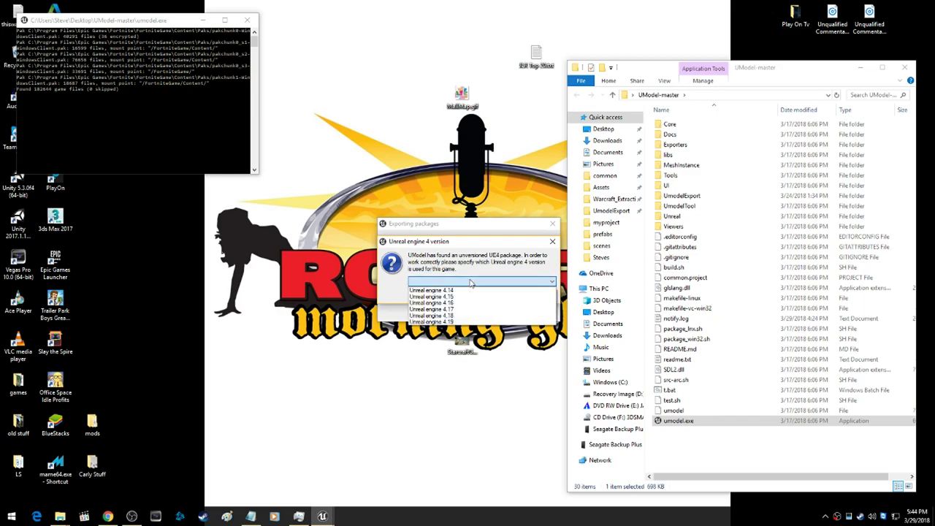
left_click(449, 322)
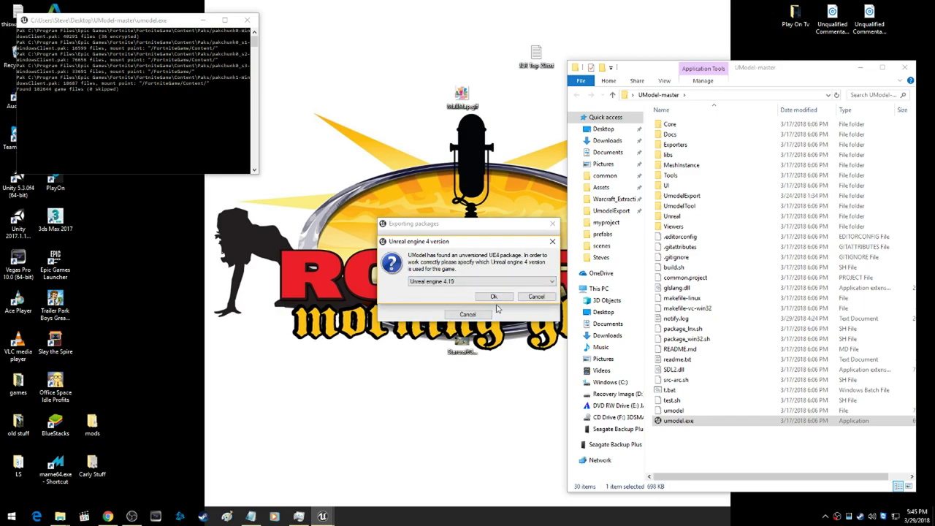
left_click(494, 298)
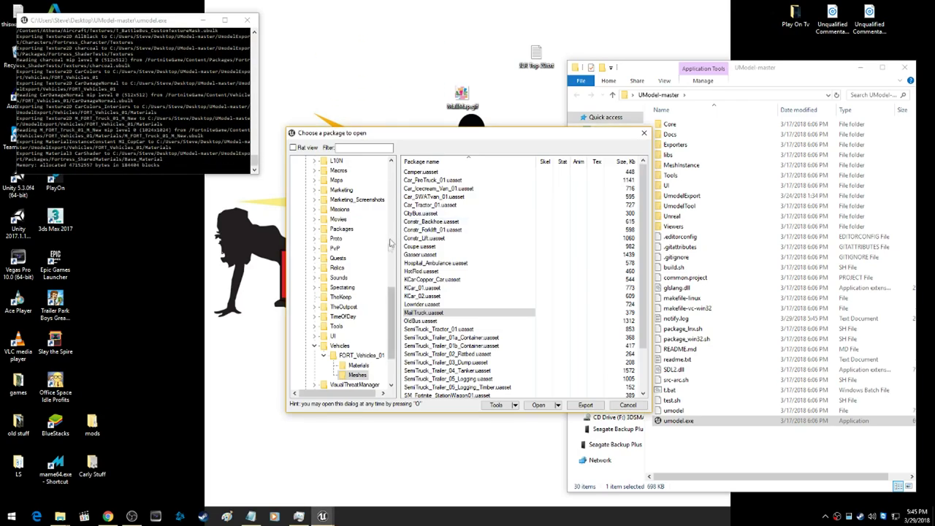
Export the mail truck texture package MailTruck_D.uasset from the FORT_Vehicles_01 Materials folder.
left_click(358, 365)
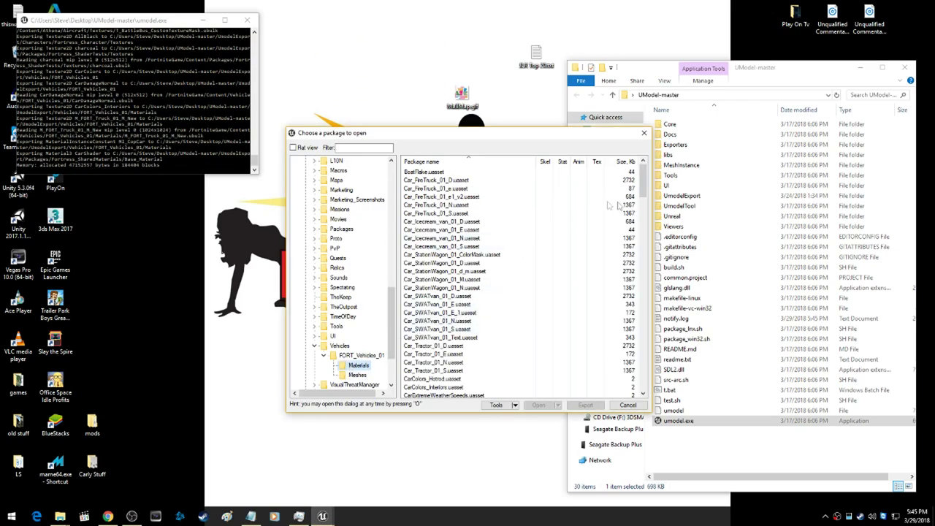
scroll(471, 223, "down", 1)
left_click_drag(641, 200, 637, 249)
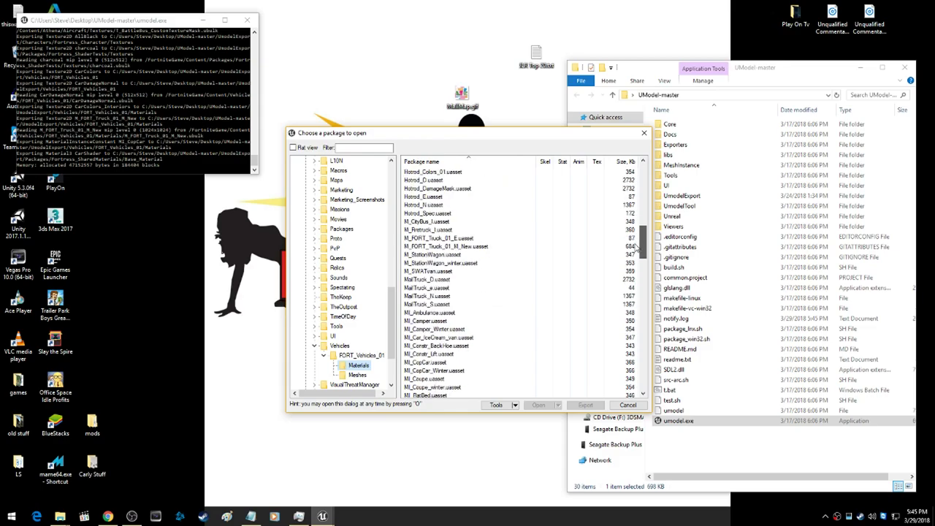
left_click(443, 280)
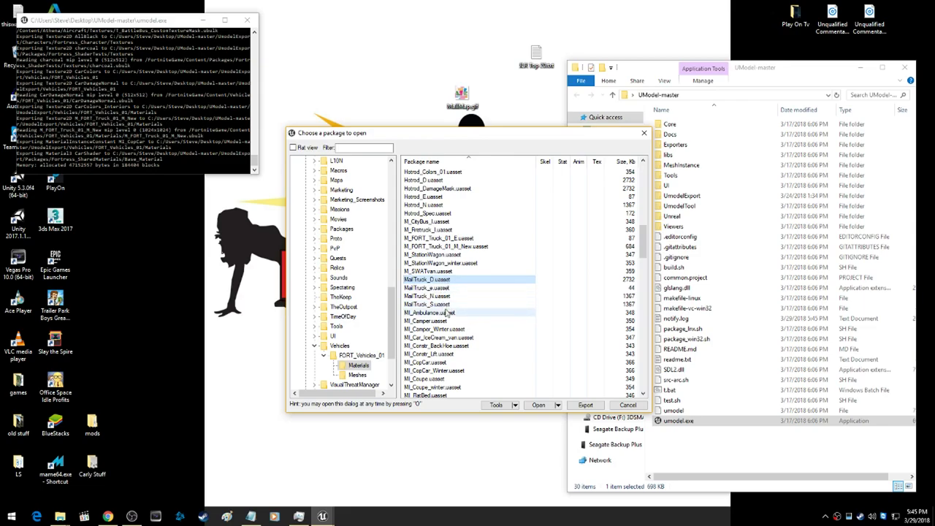
left_click(585, 406)
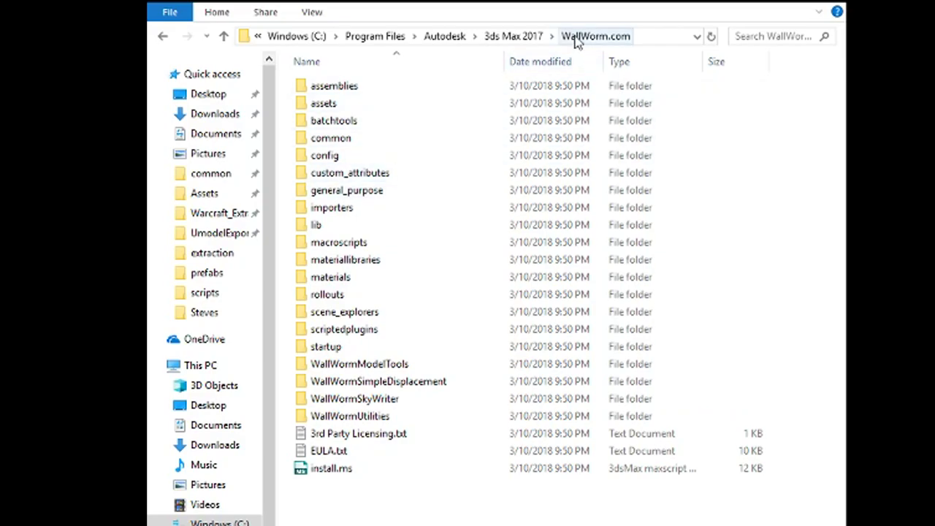
Switch to File Explorer, go up to the 3ds Max 2017 installation folder and reopen its WallWorm.com folder.
left_click(527, 38)
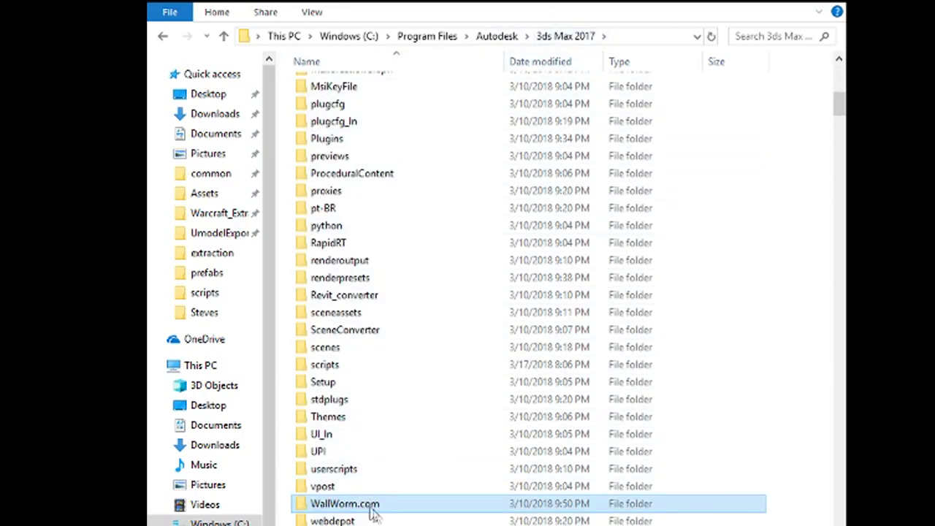
double_click(363, 508)
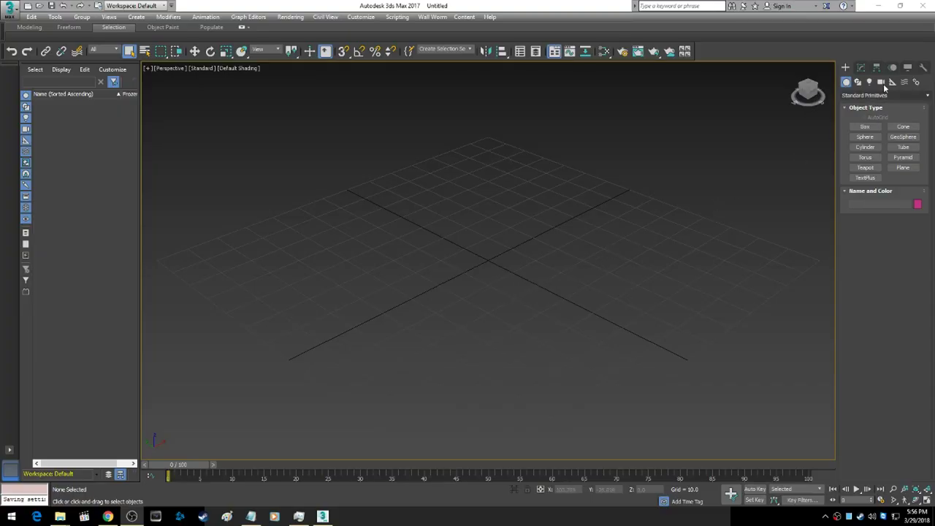
Switch to 3ds Max 2017, run the ActorXImporter.ms script and move its window clear of the viewport's centre.
left_click(922, 68)
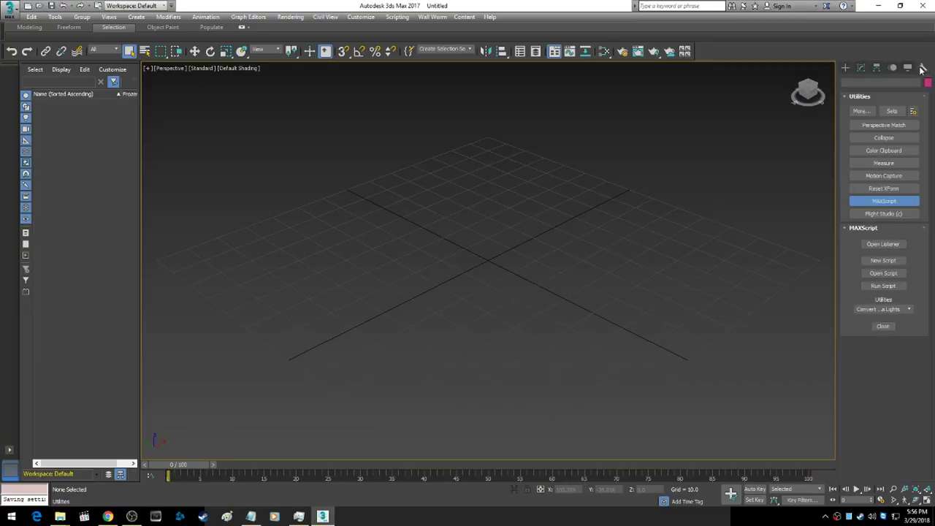
left_click(878, 289)
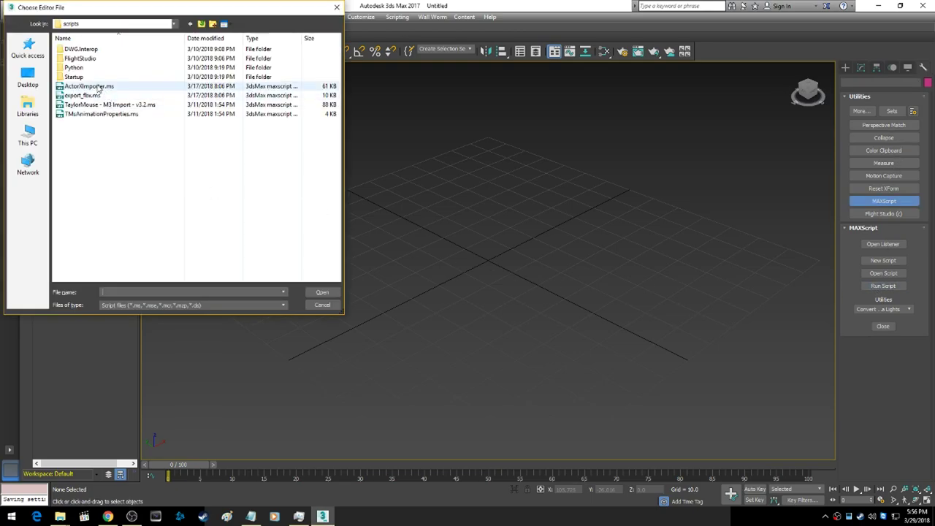
double_click(98, 86)
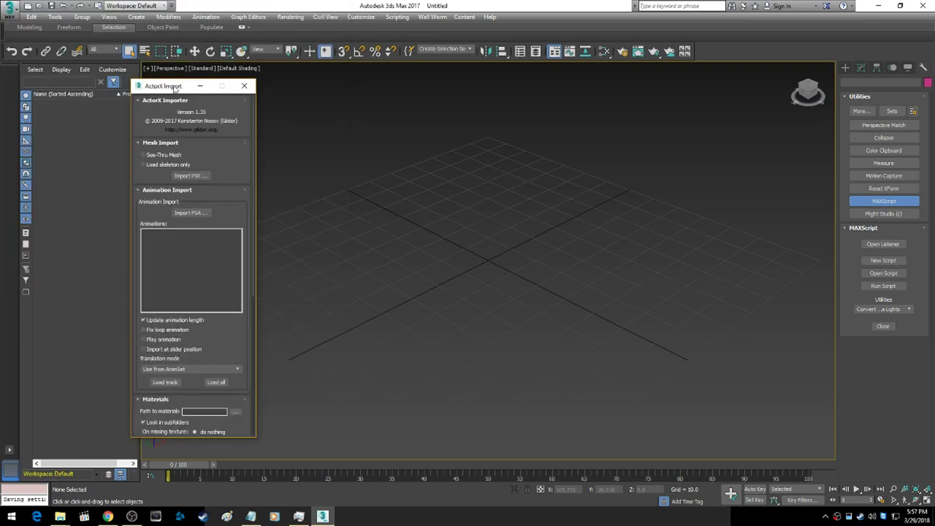
left_click_drag(174, 87, 133, 84)
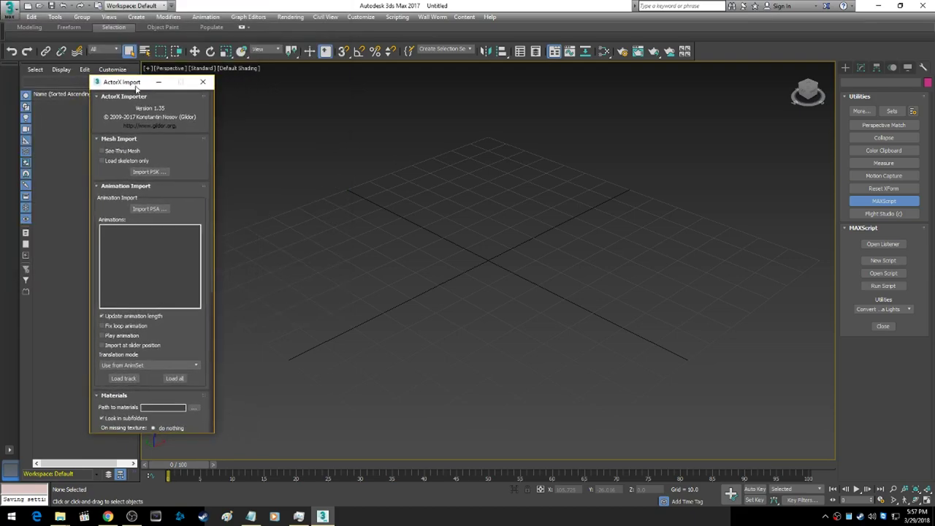
Start a PSK mesh import and browse to the UmodelExport folder inside UModel-master.
left_click(155, 173)
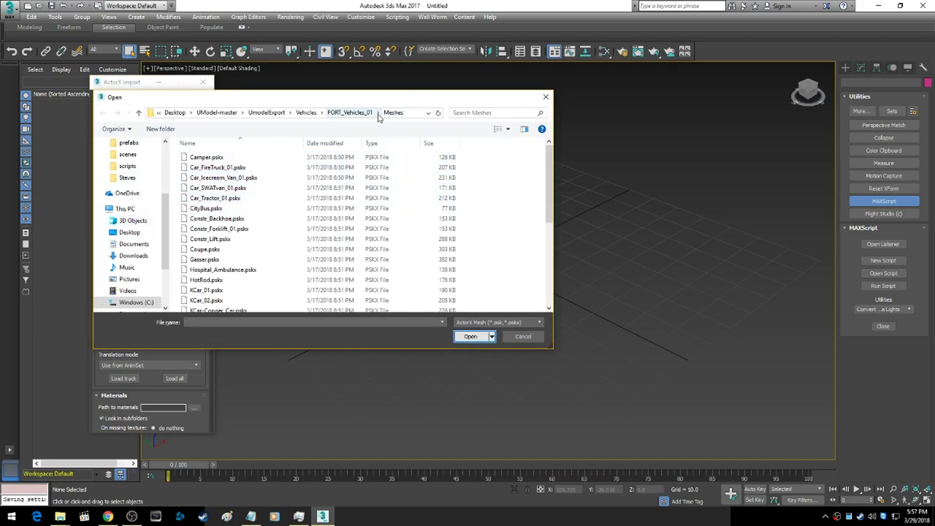
left_click(217, 113)
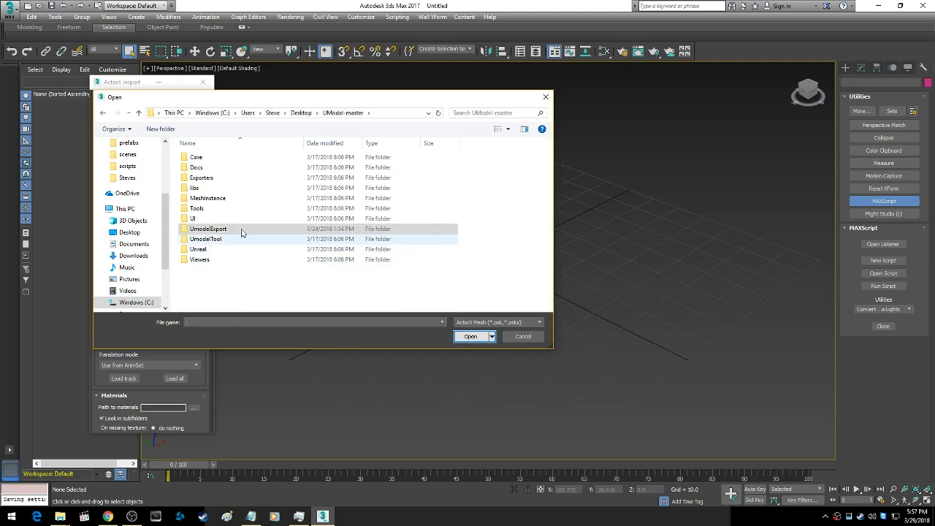
left_click(213, 232)
double_click(210, 230)
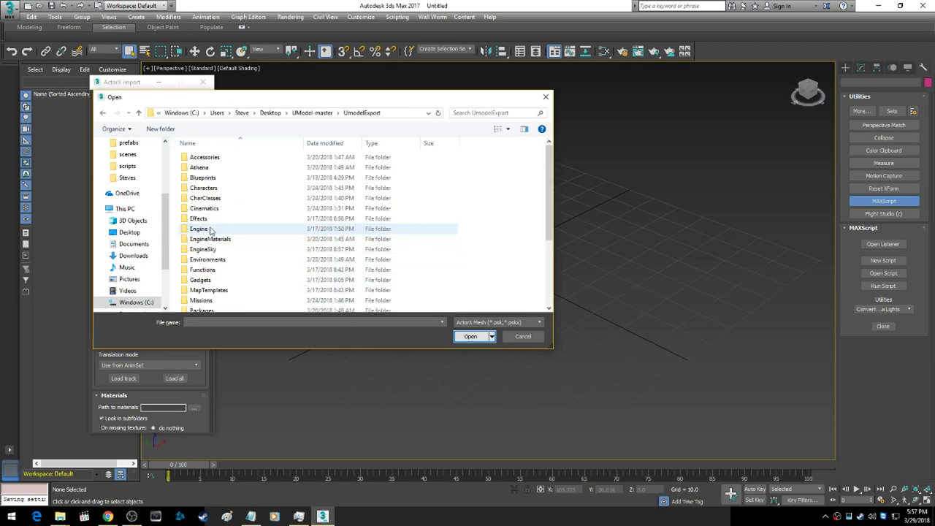
scroll(241, 285, "down", 4)
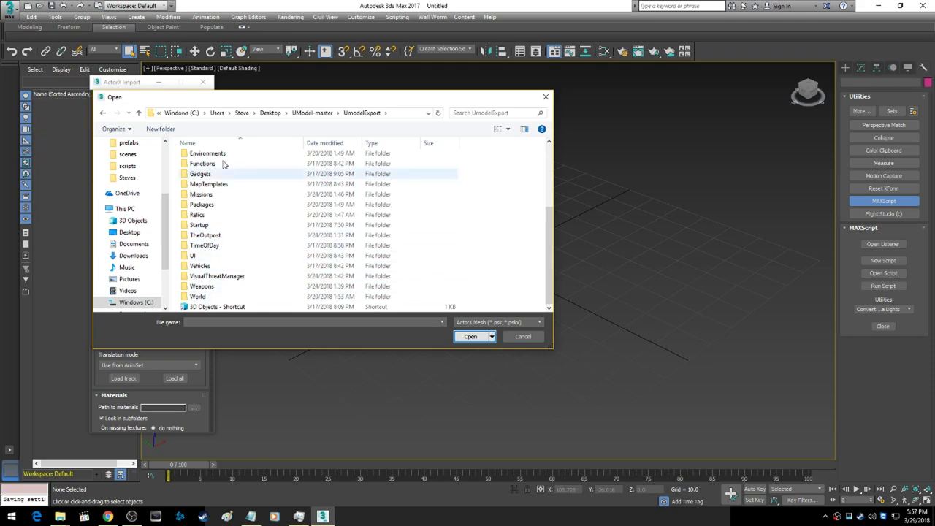
Import MailTruck.pskx from the Meshes folder of Vehicles > FORT_Vehicles_01.
double_click(208, 267)
double_click(217, 159)
double_click(213, 168)
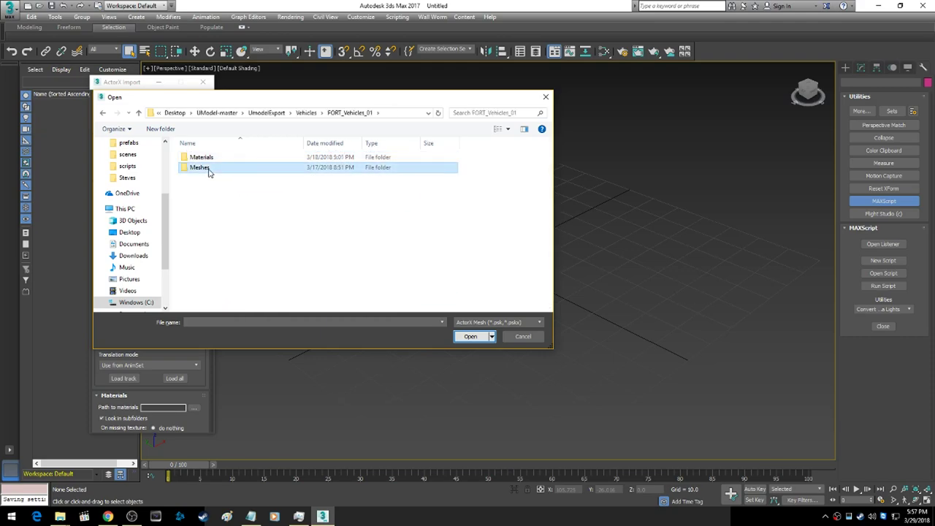
scroll(297, 211, "down", 5)
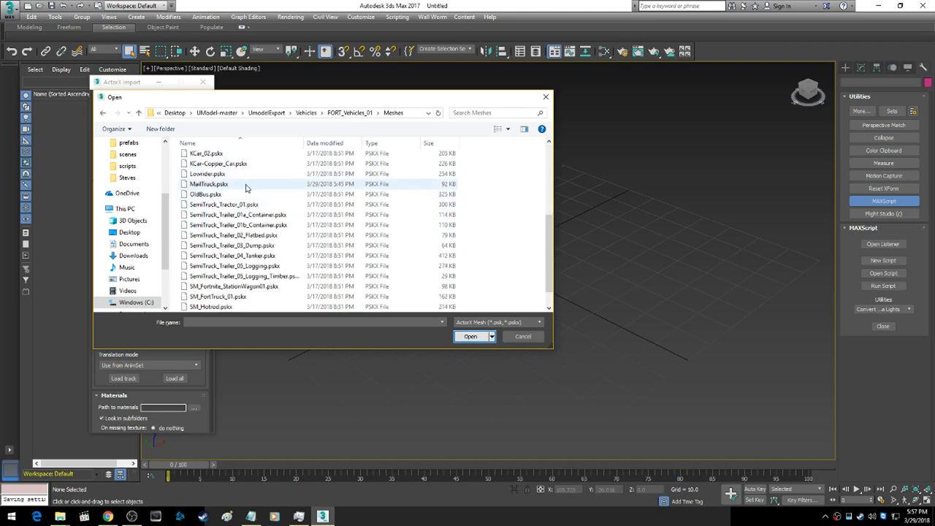
double_click(201, 184)
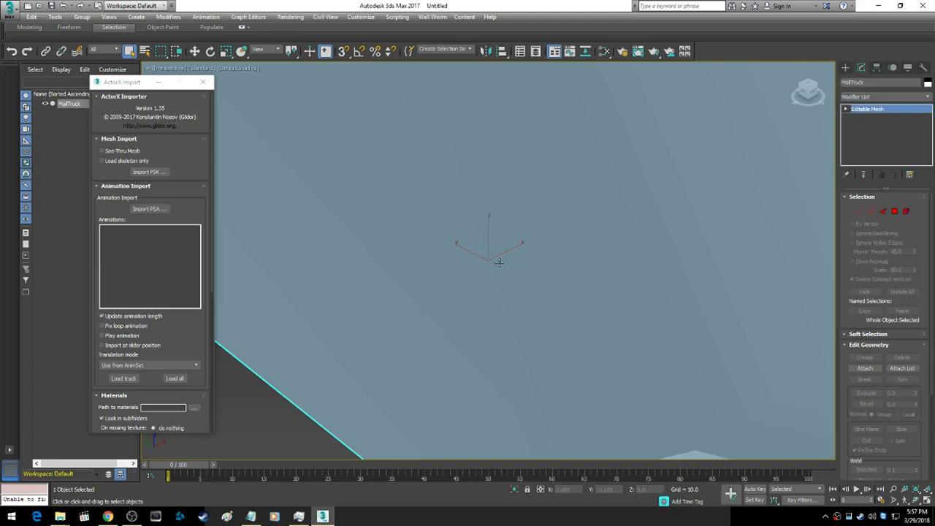
Scale the imported mail truck to 50 on the X, Y and Z axes with exact scale values.
scroll(497, 262, "down", 6)
scroll(498, 262, "down", 4)
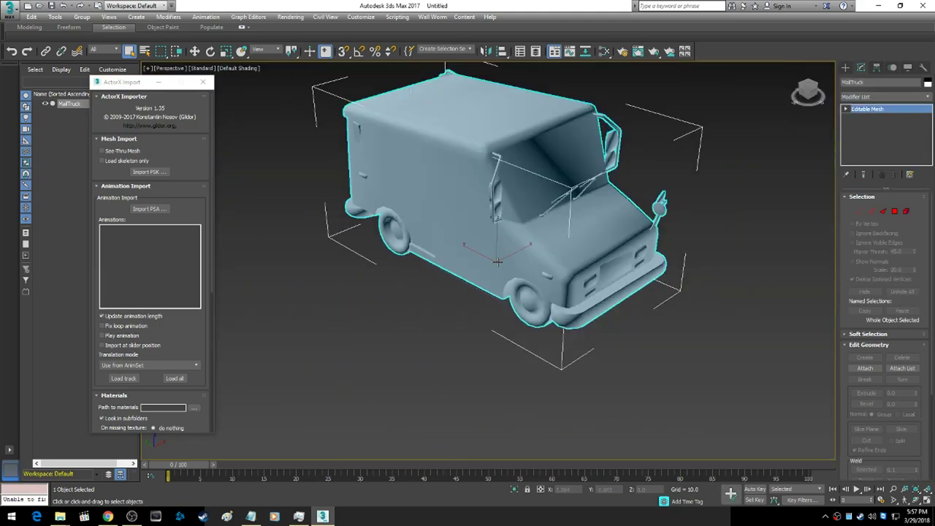
scroll(497, 261, "down", 3)
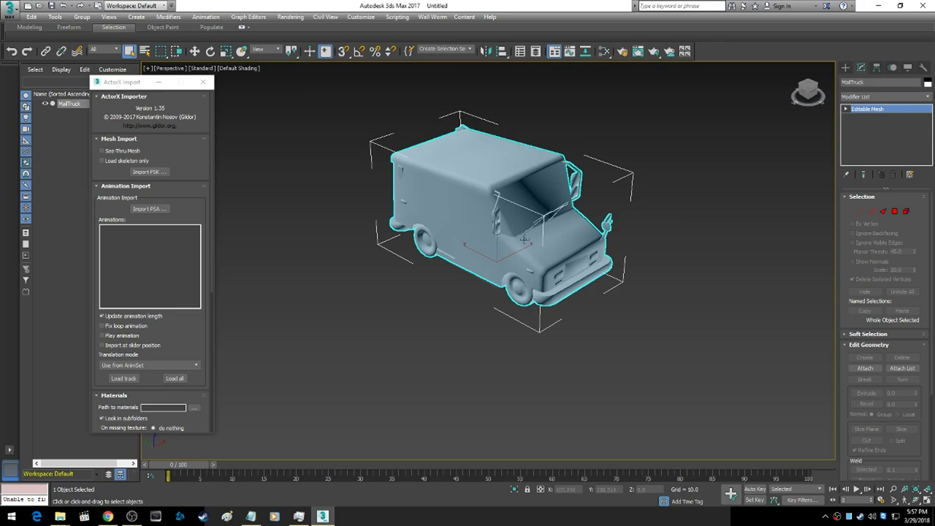
right_click(570, 251)
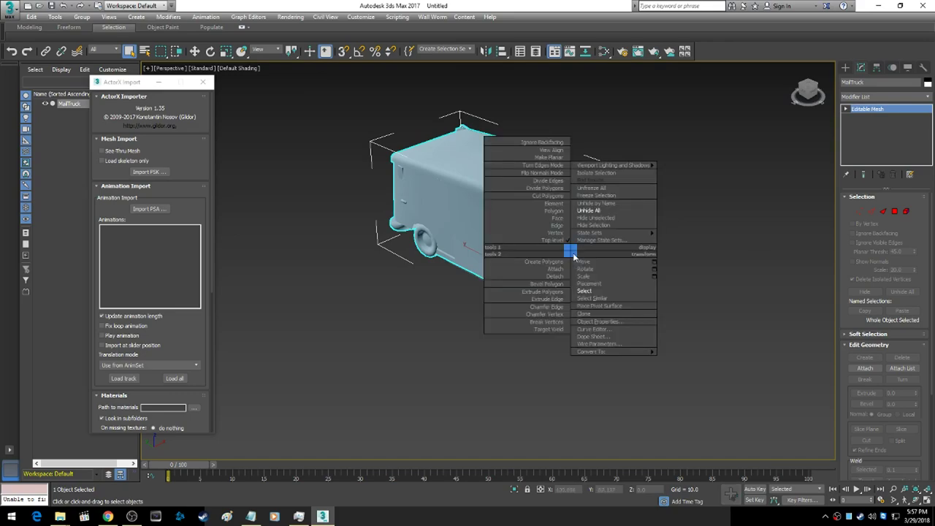
left_click(653, 276)
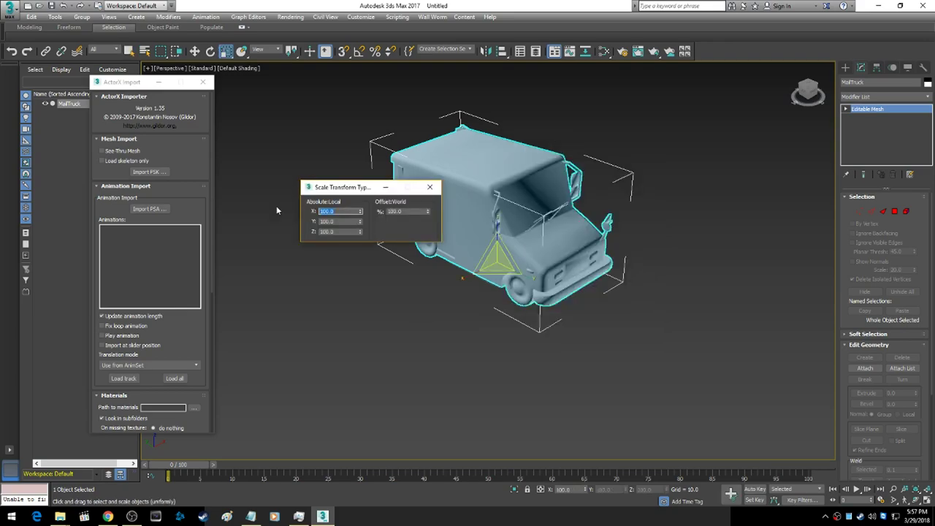
type("50")
key("Tab")
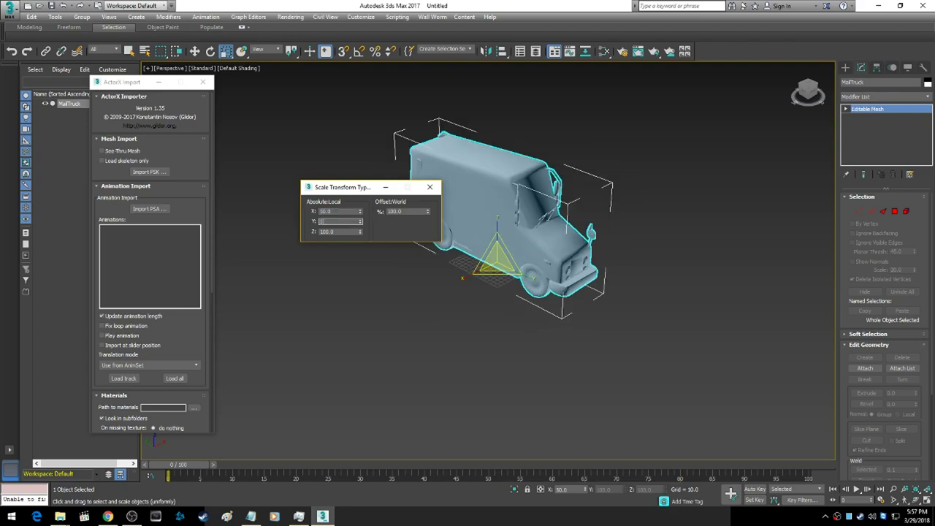
type("50")
key("Tab")
type("50")
key("Tab")
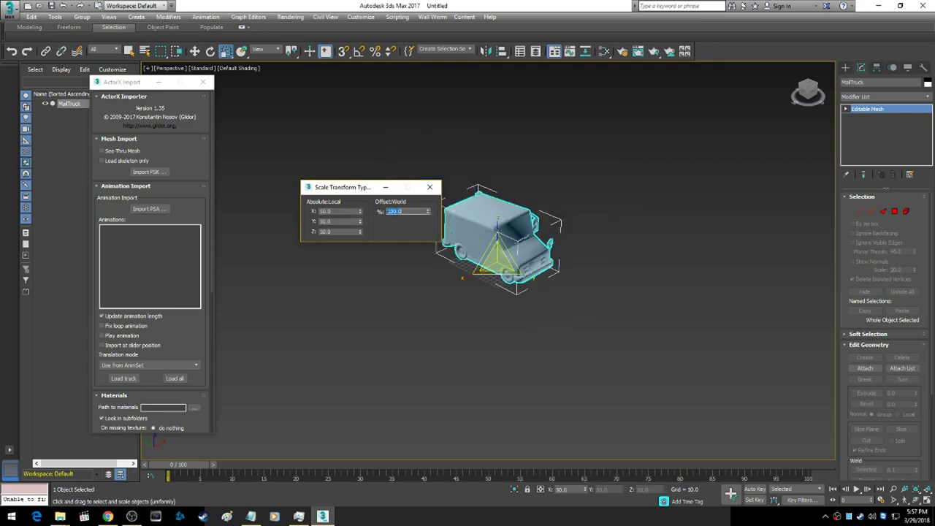
left_click(432, 188)
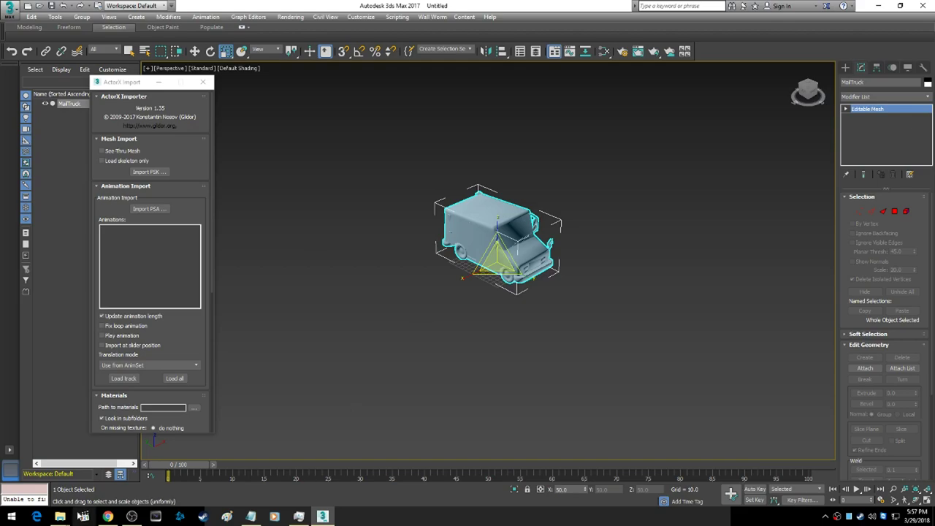
Apply the MailTruck_D.tga texture from the FORT_Vehicles_01 Materials folder in File Explorer to the truck and return to 3ds Max 2017.
left_click(61, 516)
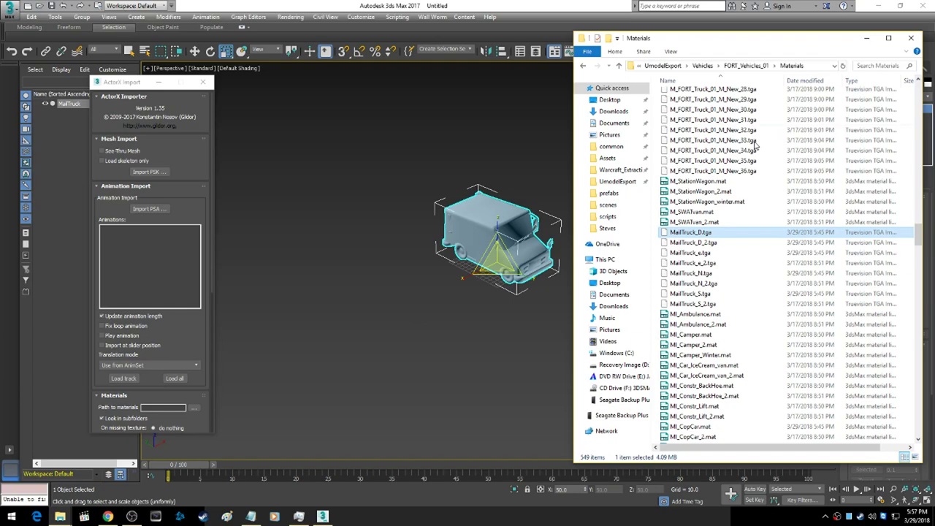
left_click(663, 66)
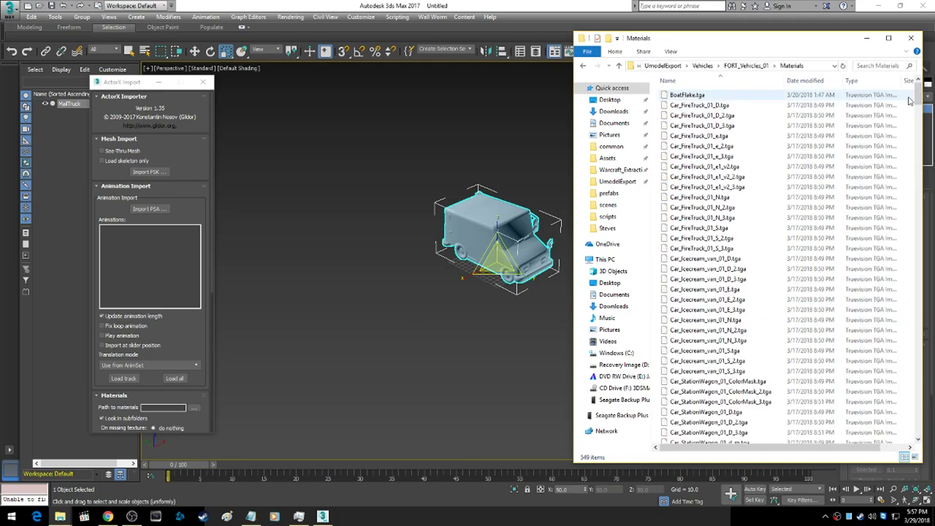
left_click_drag(917, 99, 922, 229)
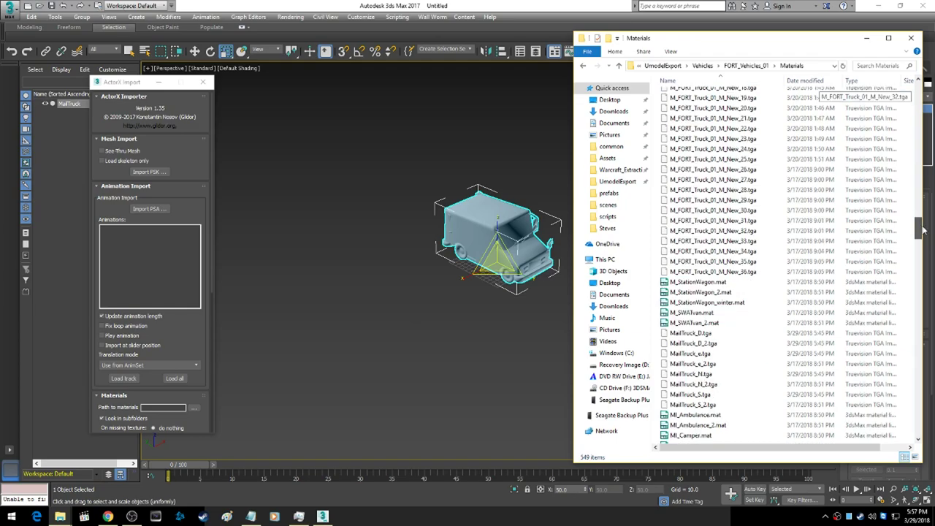
left_click_drag(924, 231, 924, 232)
left_click_drag(698, 326, 611, 317)
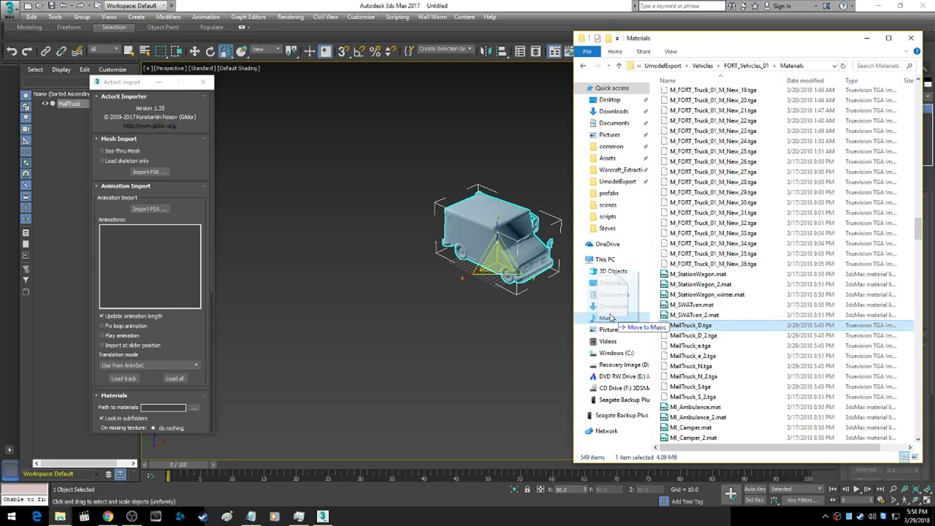
left_click_drag(611, 317, 497, 237)
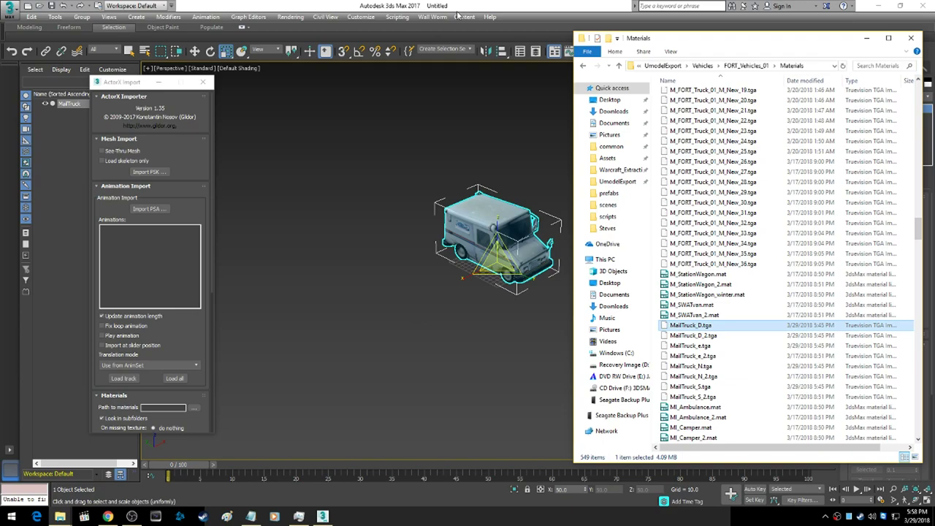
left_click(458, 15)
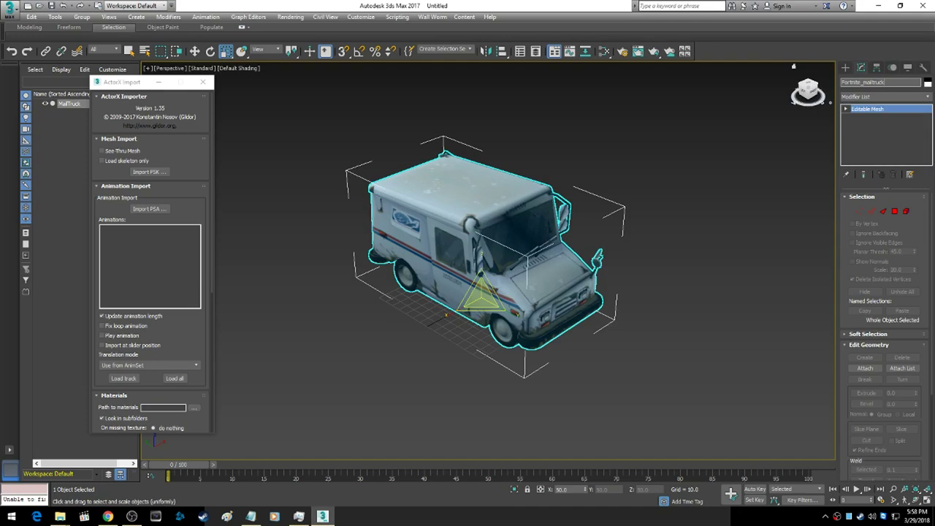
Open Wall Worm Model Tools and set the fortnite_mailtruck50 model's surface property to metal with $staticprop enabled.
left_click(434, 17)
mouse_move(475, 29)
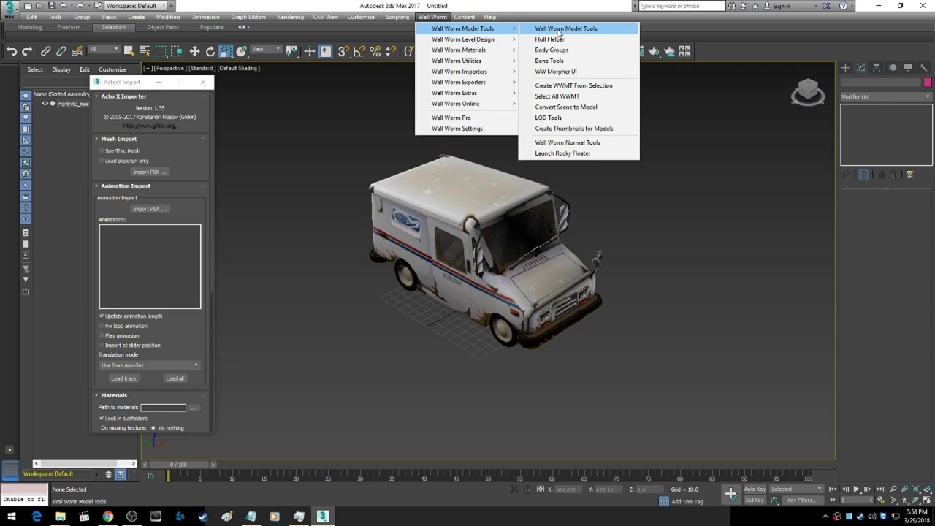
left_click(559, 29)
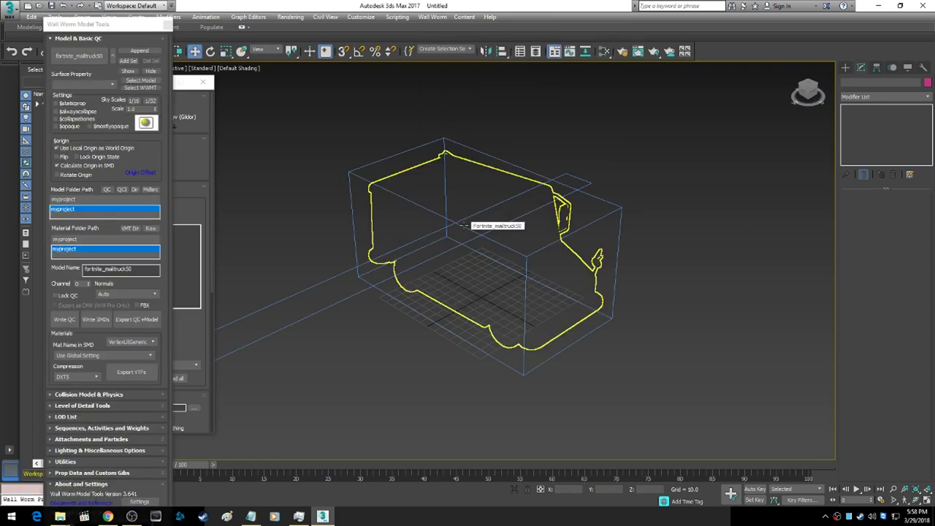
left_click(106, 84)
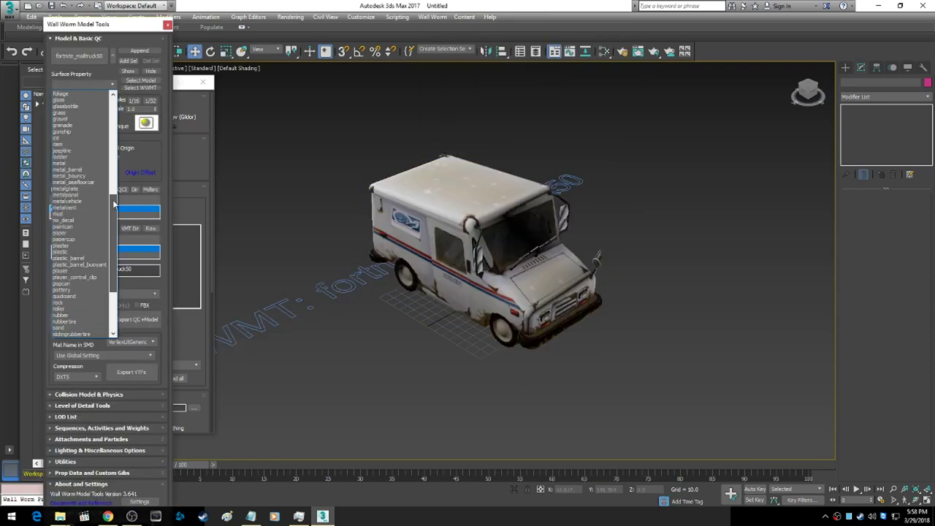
left_click(80, 163)
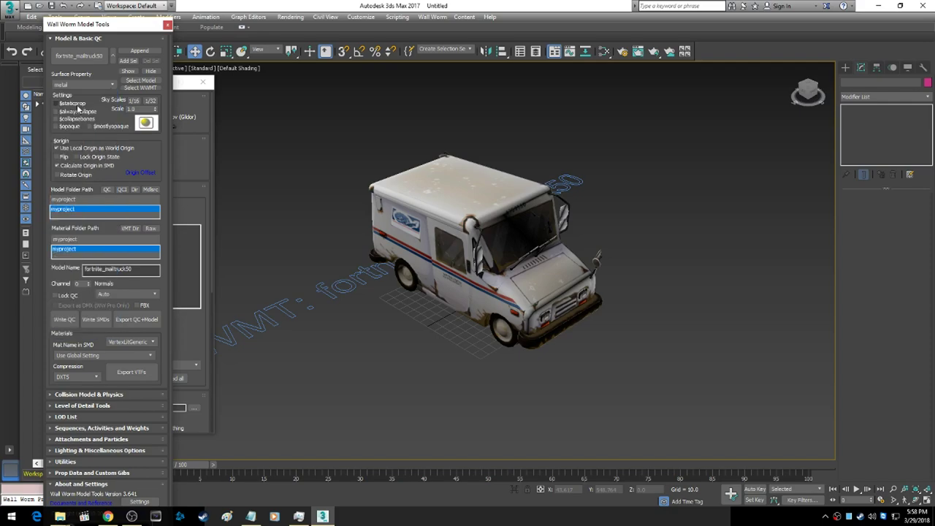
left_click(77, 104)
Export the truck's QC and model, and bring up the VTF texture exporter and close it.
left_click(141, 320)
left_click(132, 372)
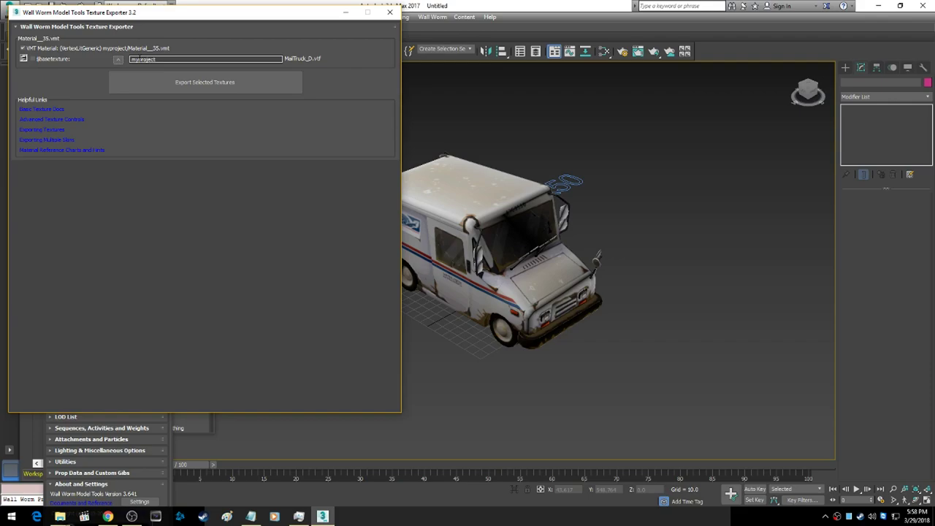
left_click(388, 13)
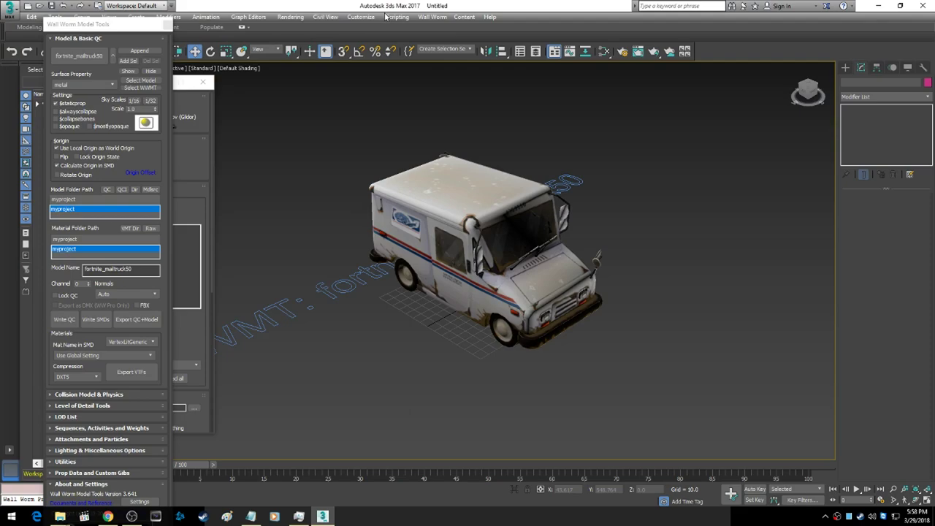
Create a Quick Hull collision model from the truck mesh with $concave enabled and hide the original truck.
left_click(59, 394)
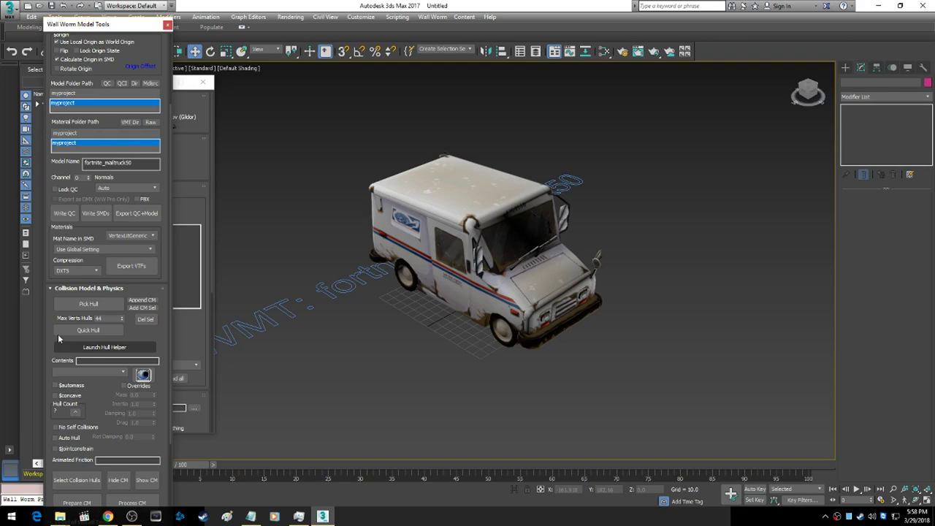
left_click(83, 331)
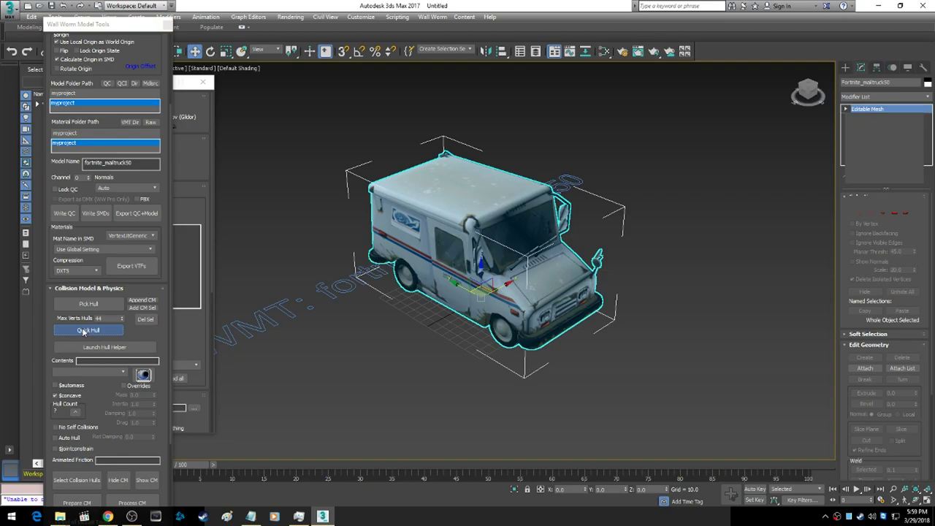
right_click(465, 226)
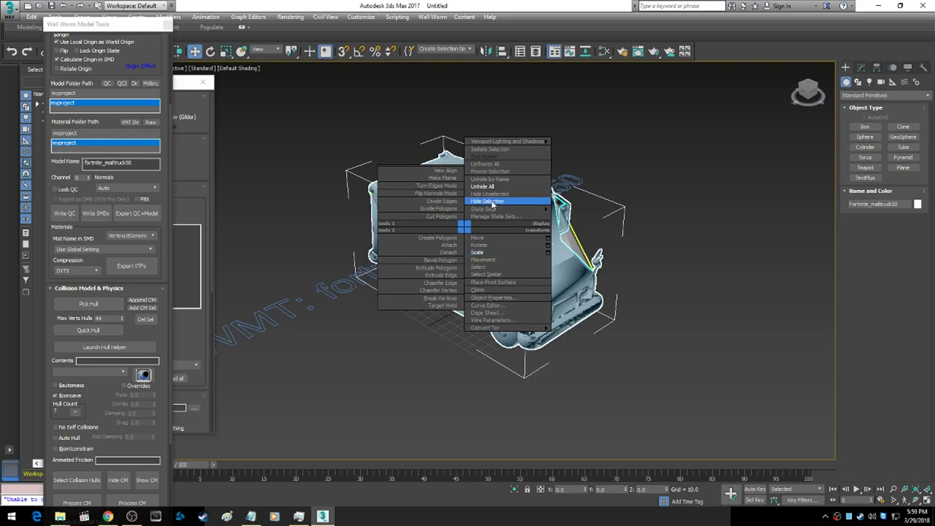
left_click(487, 201)
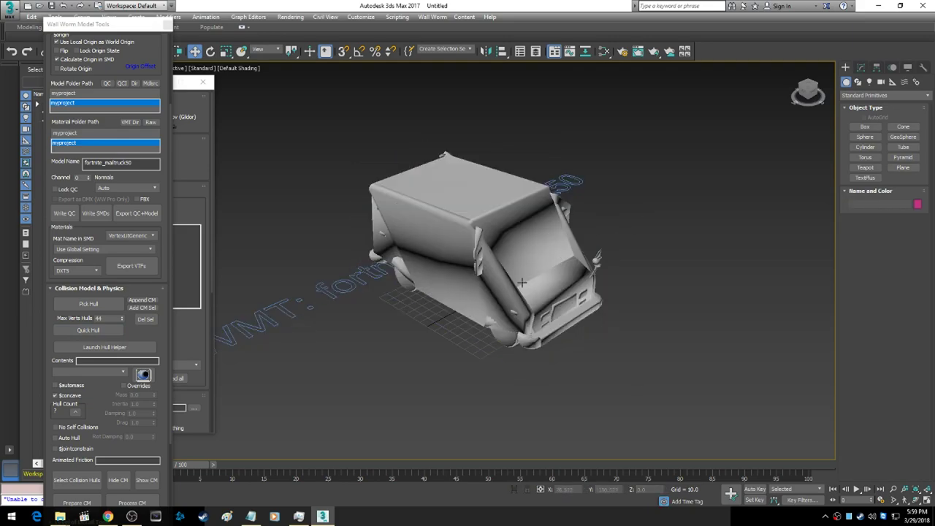
Select every element of the truck's collision hull mesh at the Editable Poly element level.
left_click(424, 241)
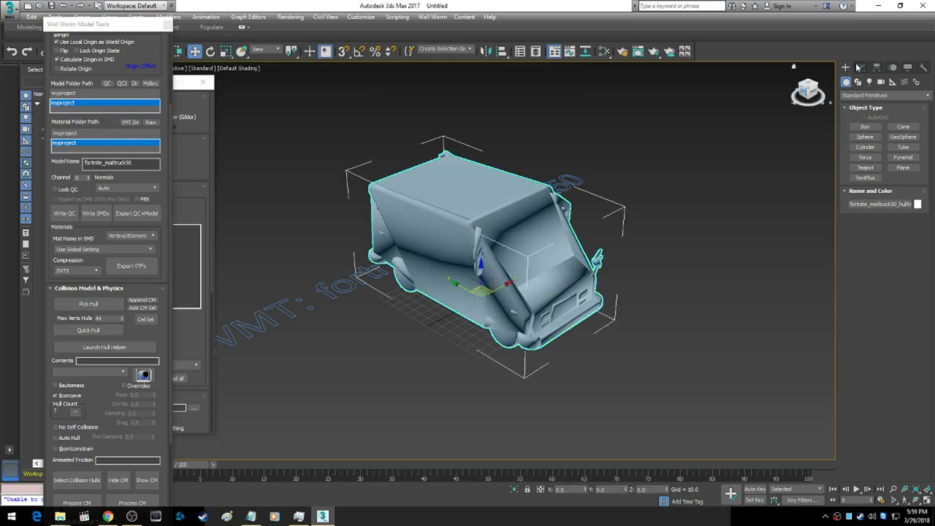
left_click(860, 67)
left_click(906, 210)
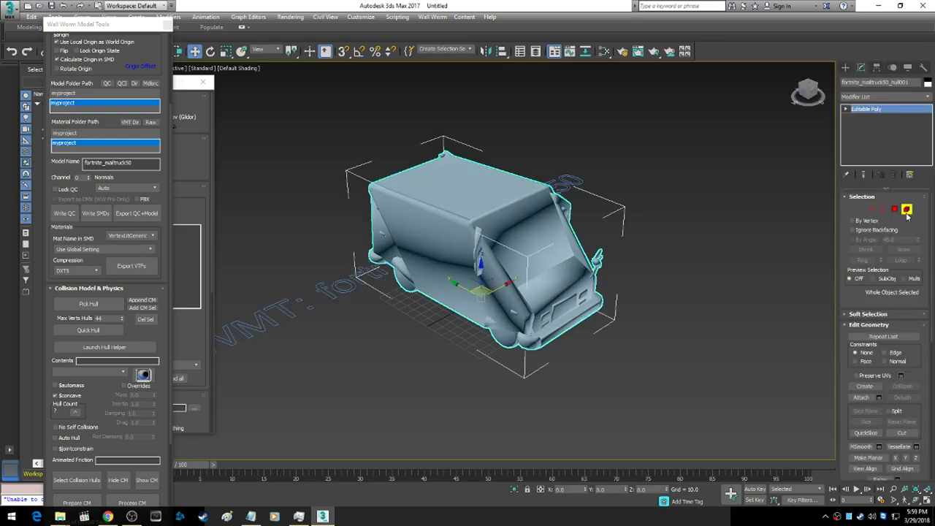
left_click_drag(652, 120, 341, 359)
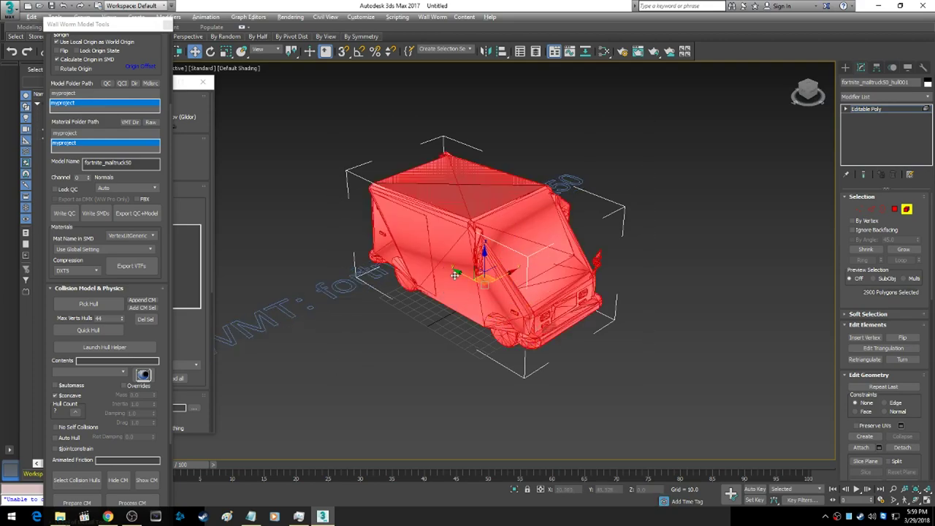
Exclude the main side, roof, front and rear body panels from the selection, and delete all remaining hull elements.
left_click(455, 274, "alt")
left_click(386, 248, "alt")
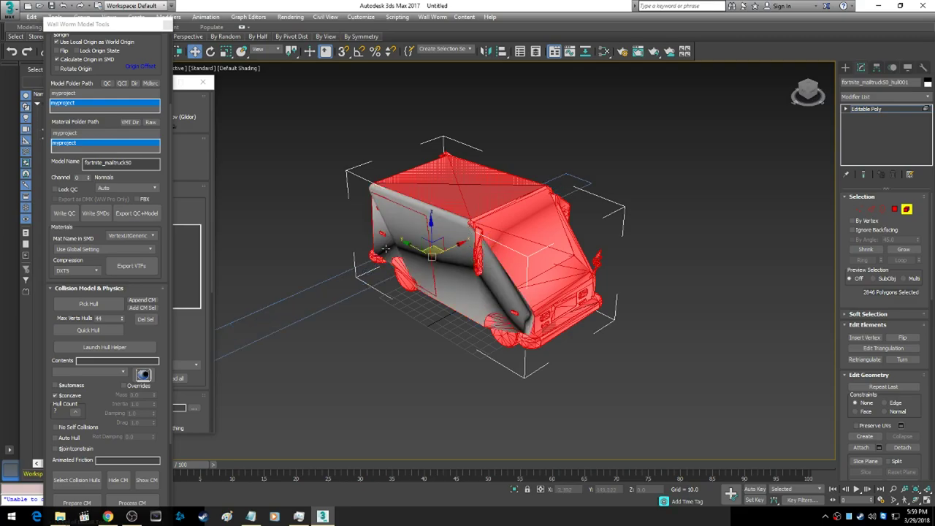
left_click(475, 191, "alt")
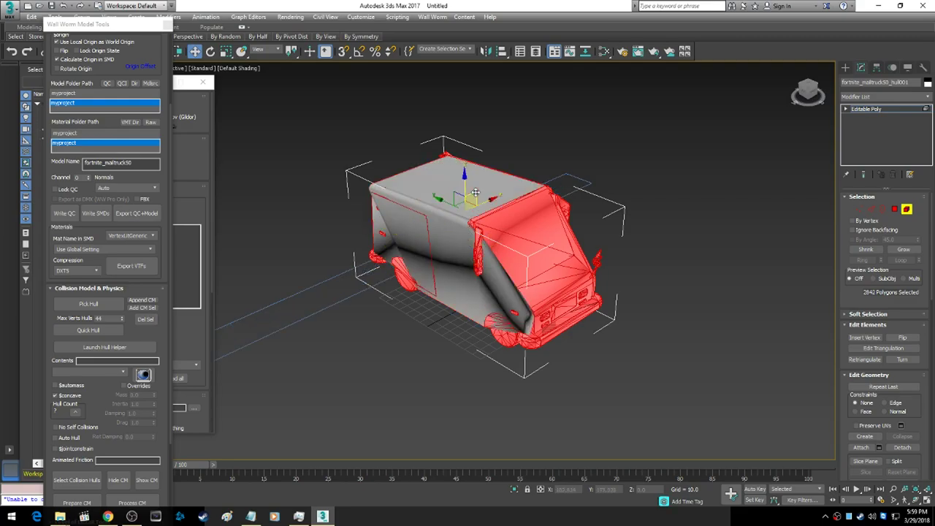
left_click(532, 227, "alt")
left_click(570, 248, "alt")
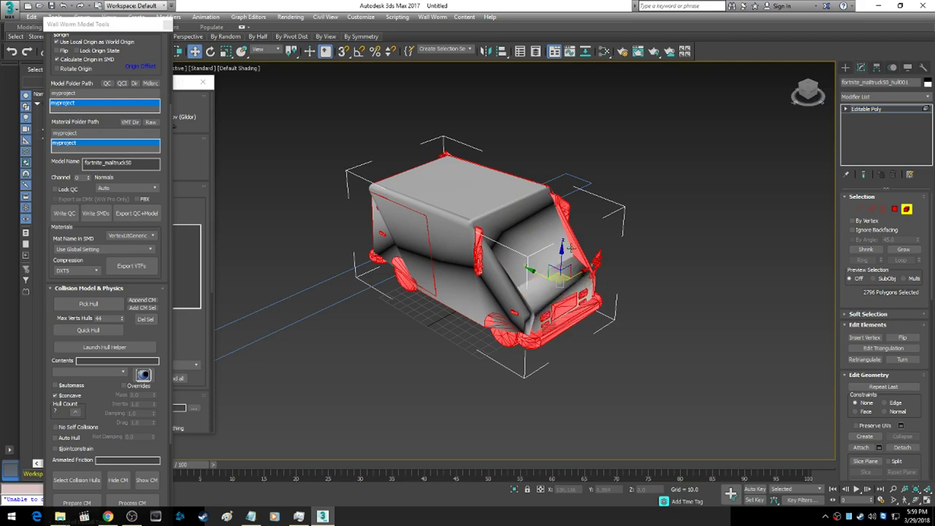
left_click(569, 243, "alt")
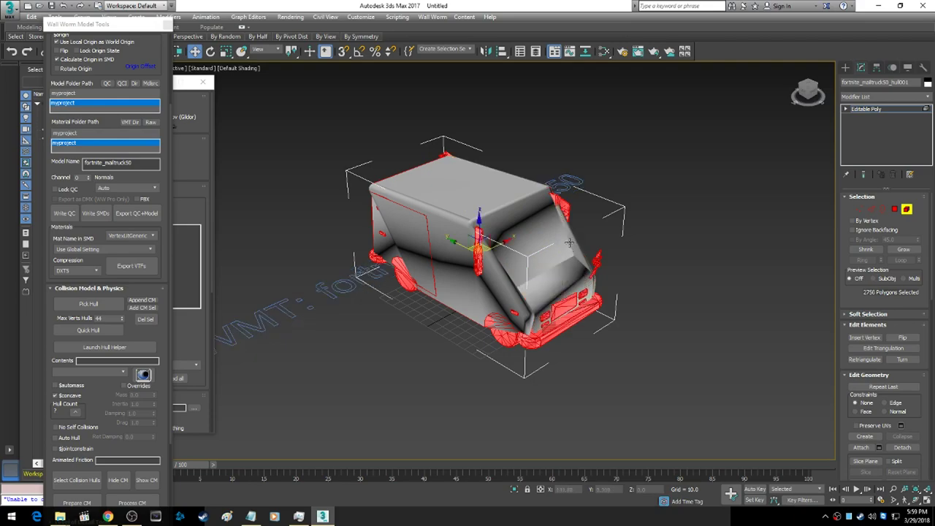
left_click_drag(811, 91, 804, 91)
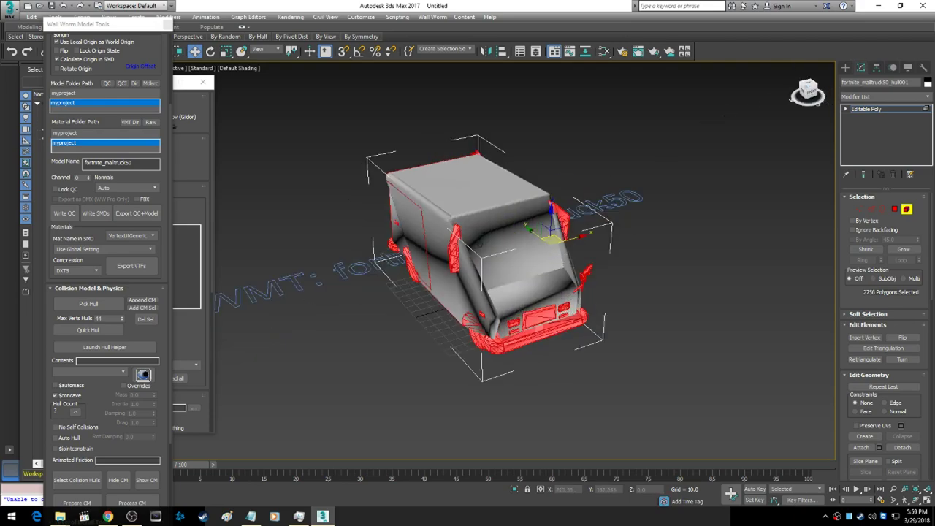
middle_click_drag(534, 245, 416, 245, "alt")
left_click(491, 296, "alt")
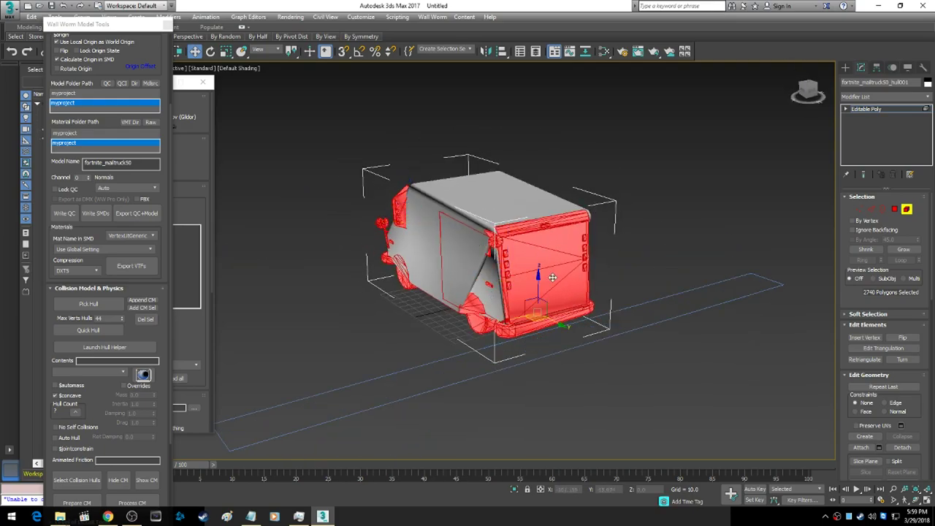
left_click(553, 278, "alt")
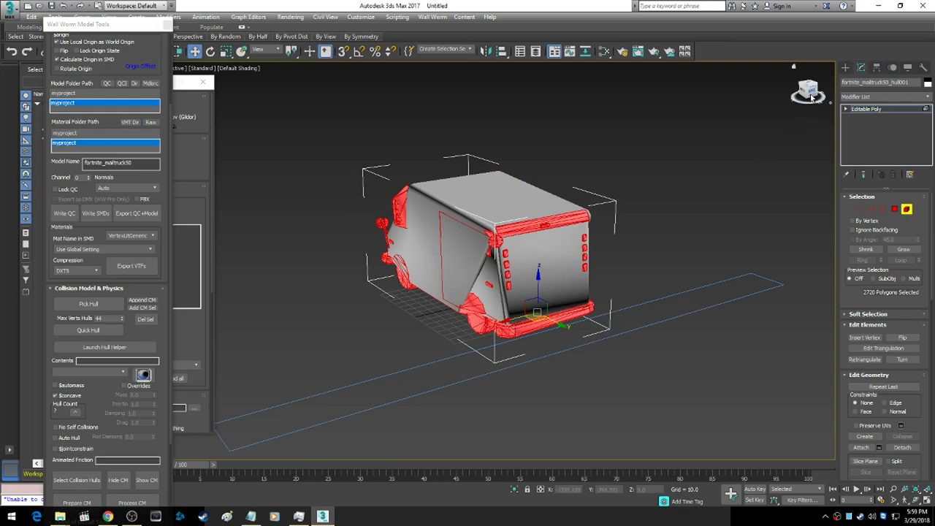
left_click(561, 293, "alt")
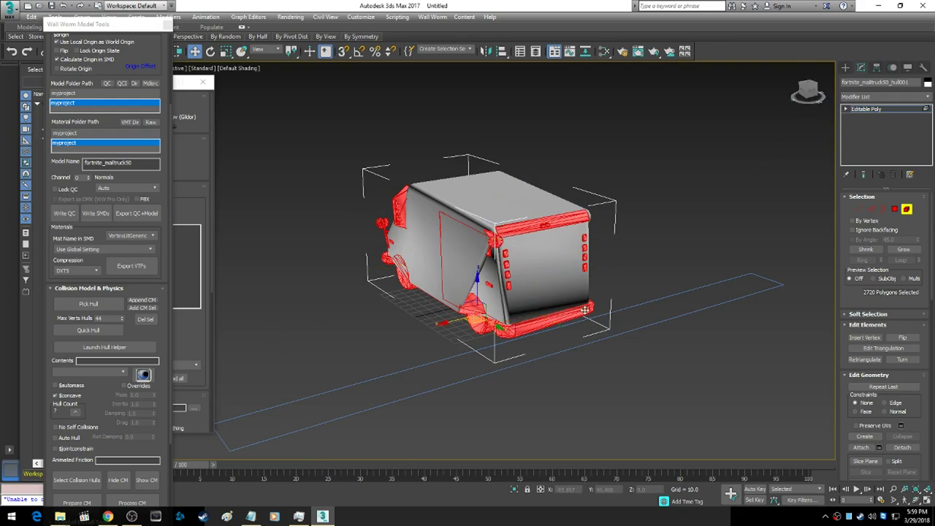
key("Delete")
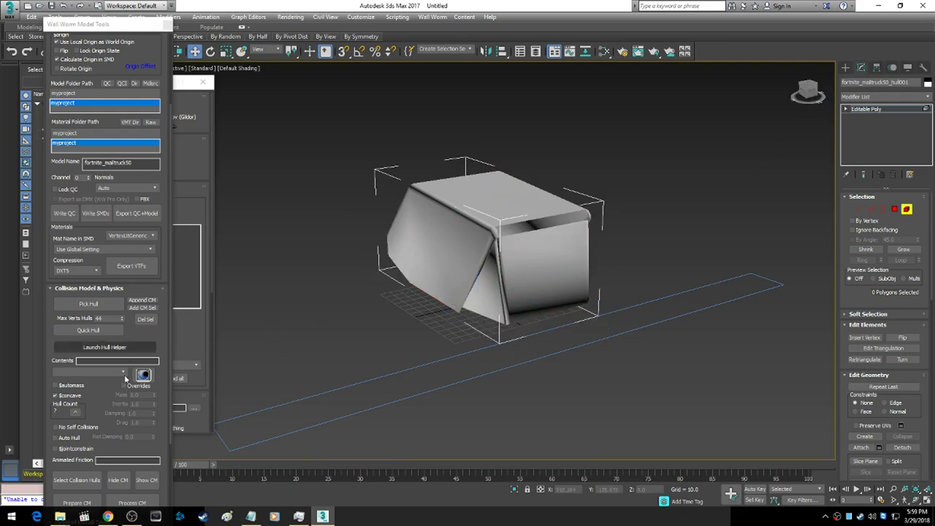
Update the collision hull count, unhide all objects, and export the truck's QC and model again.
left_click(75, 412)
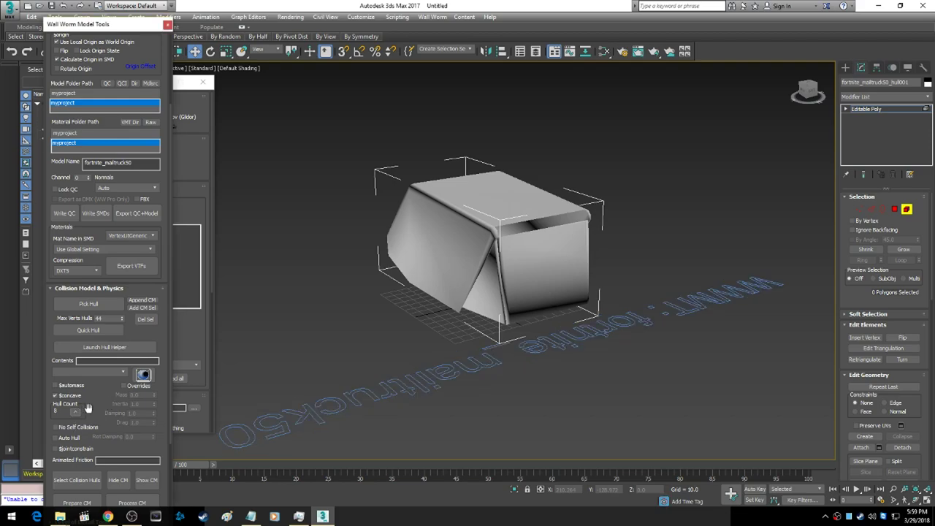
right_click(364, 329)
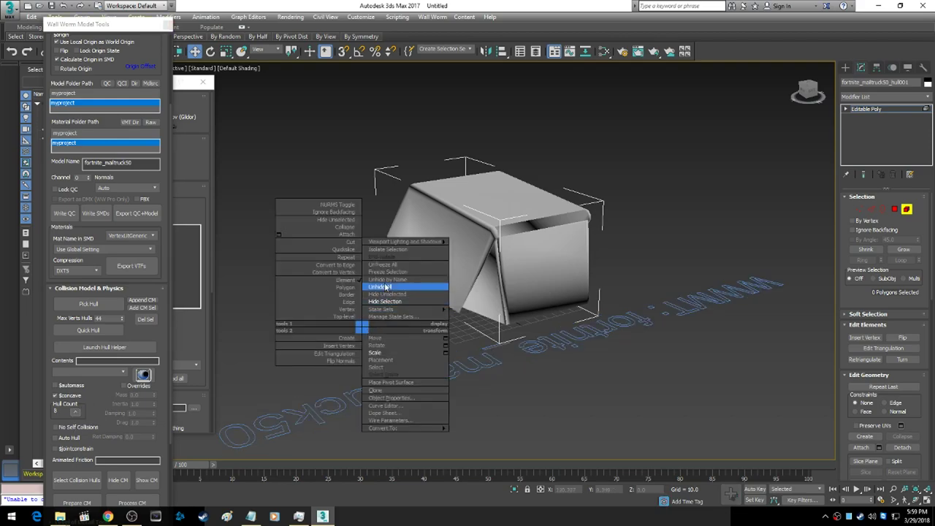
left_click(381, 287)
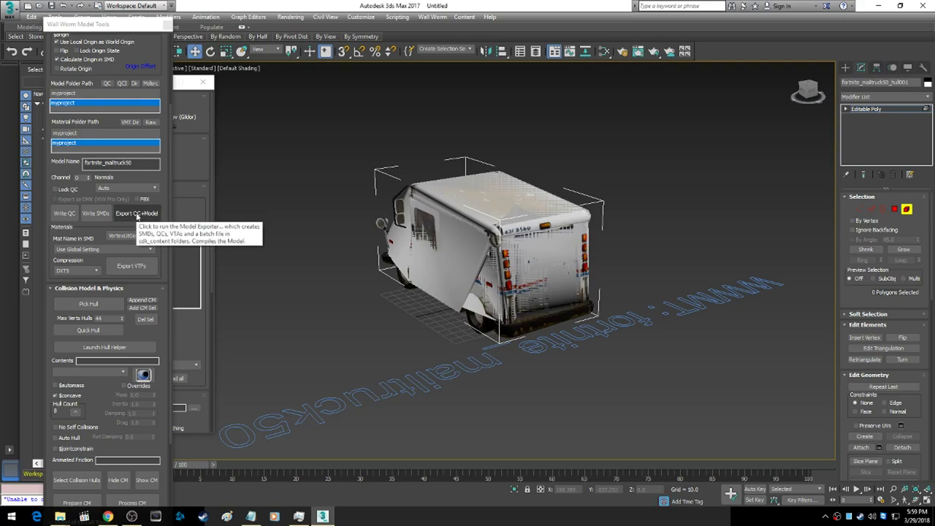
left_click(136, 214)
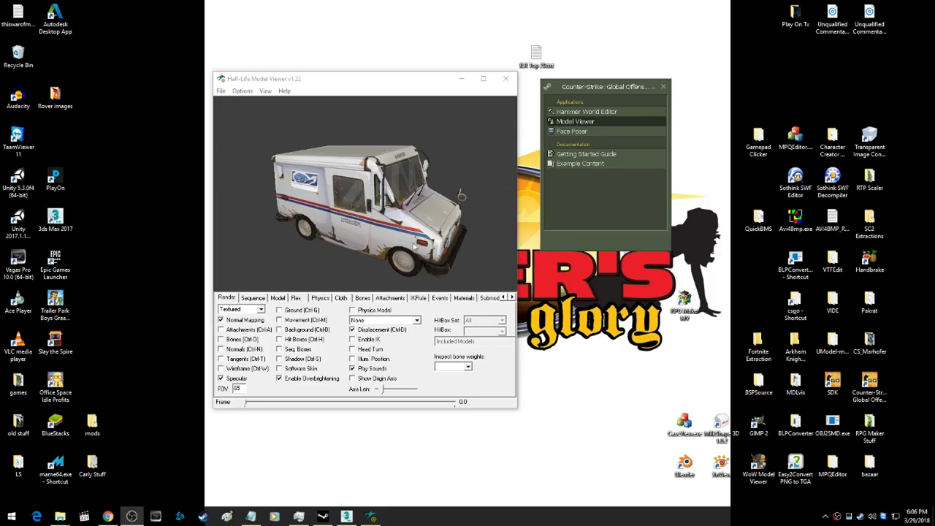
Inspect the exported mail truck from several sides in Half-Life Model Viewer, toggling its physics model on and off.
left_click_drag(414, 248, 431, 203)
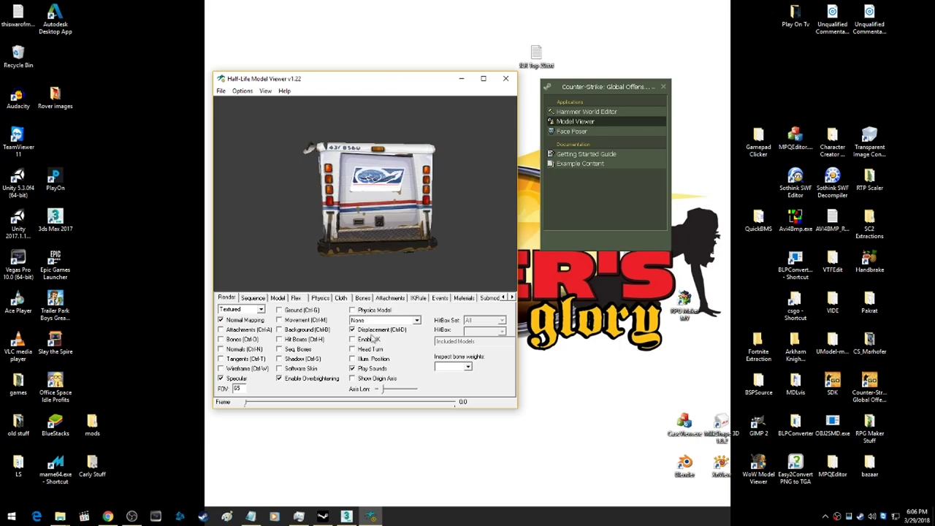
left_click(363, 312)
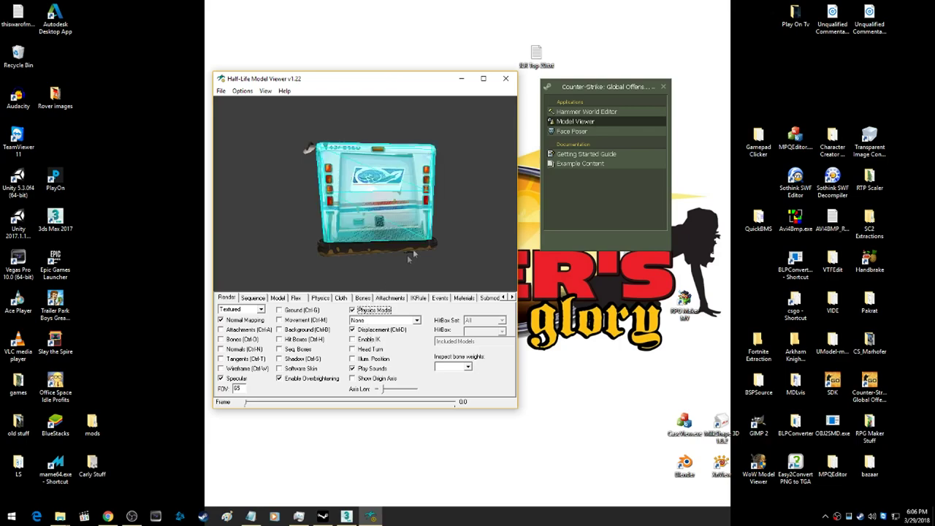
left_click_drag(454, 216, 317, 219)
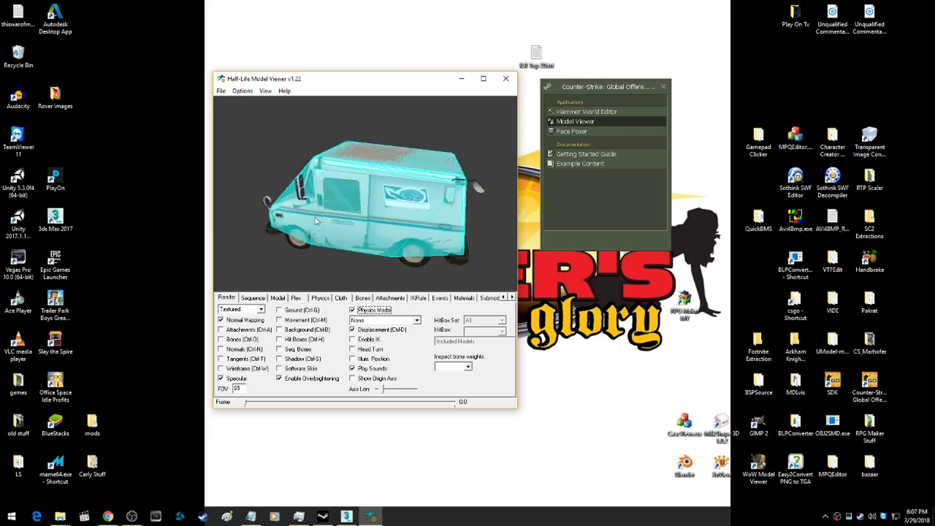
left_click(374, 311)
left_click_drag(360, 249, 453, 247)
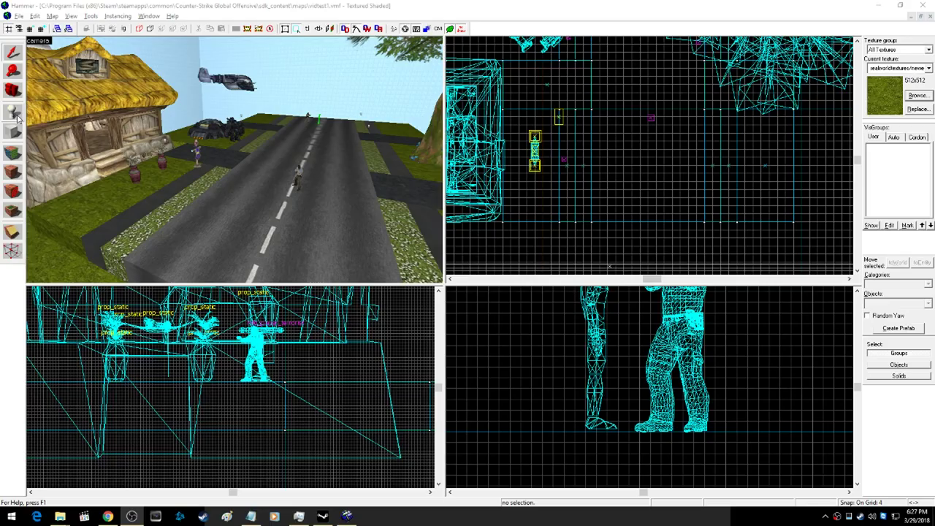
In Hammer, place a prop_static entity on the road of the vidtest1.vmf map near the standing player model.
key("Right")
key("Left")
key("Up")
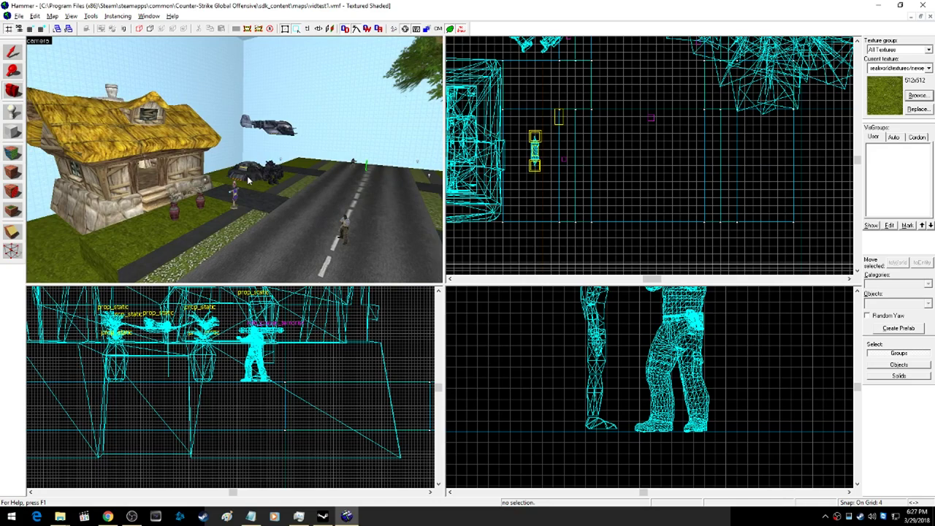
key("w")
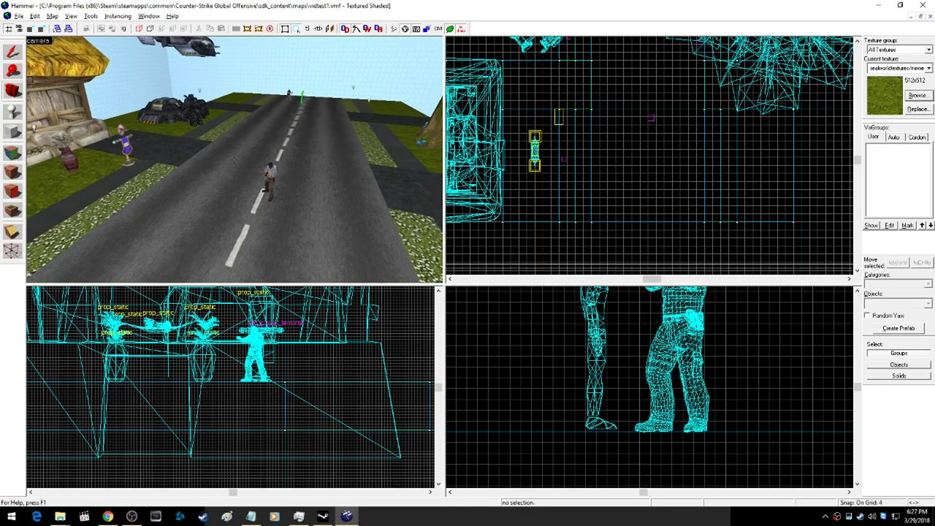
key("s")
key("z")
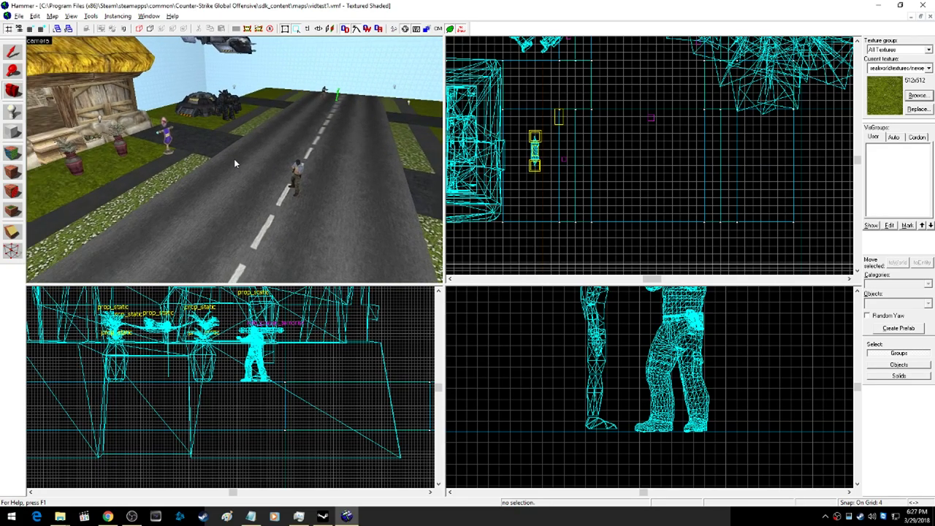
left_click(11, 110)
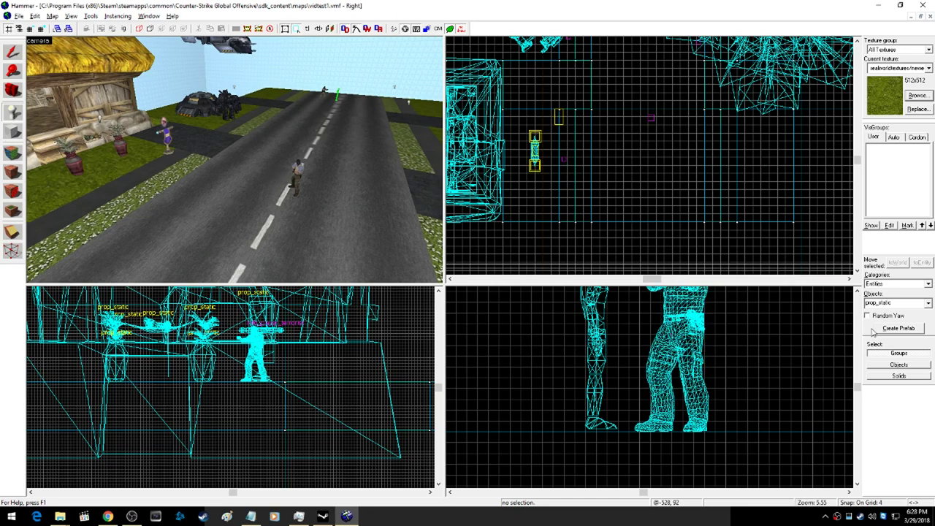
left_click(196, 203)
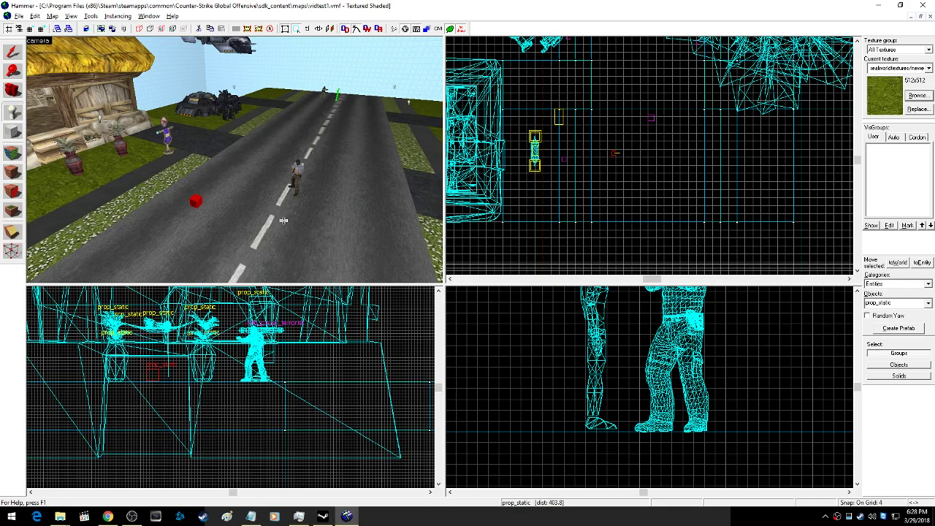
Set the prop_static's world model to myproject/fortnite_mailtruck50.mdl, filtering the models by fortnite_mailtruck50 and previewing the truck.
key("alt+Return")
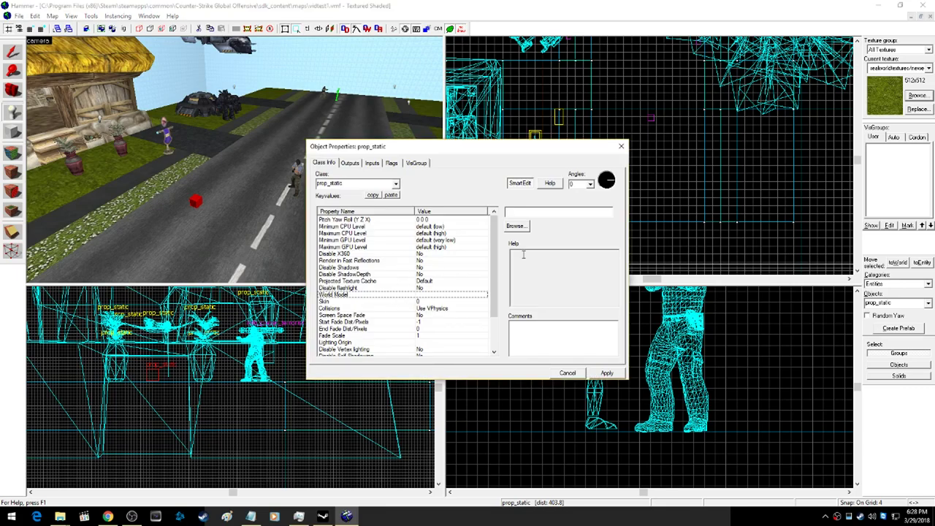
left_click(516, 226)
left_click(308, 428)
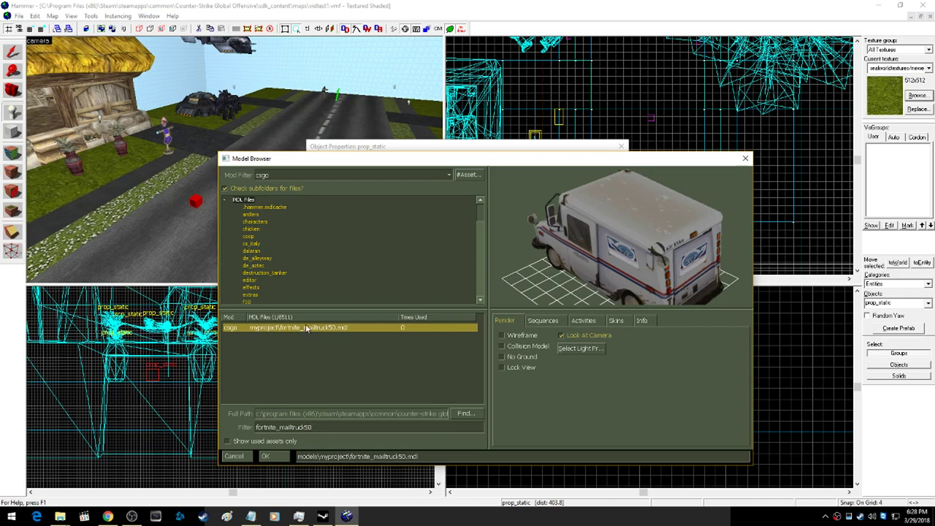
left_click_drag(623, 249, 672, 228)
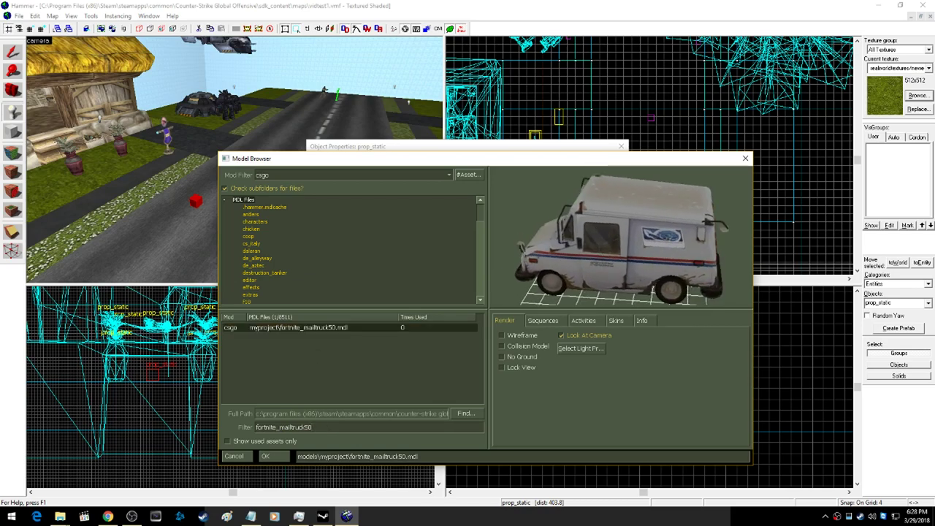
double_click(303, 334)
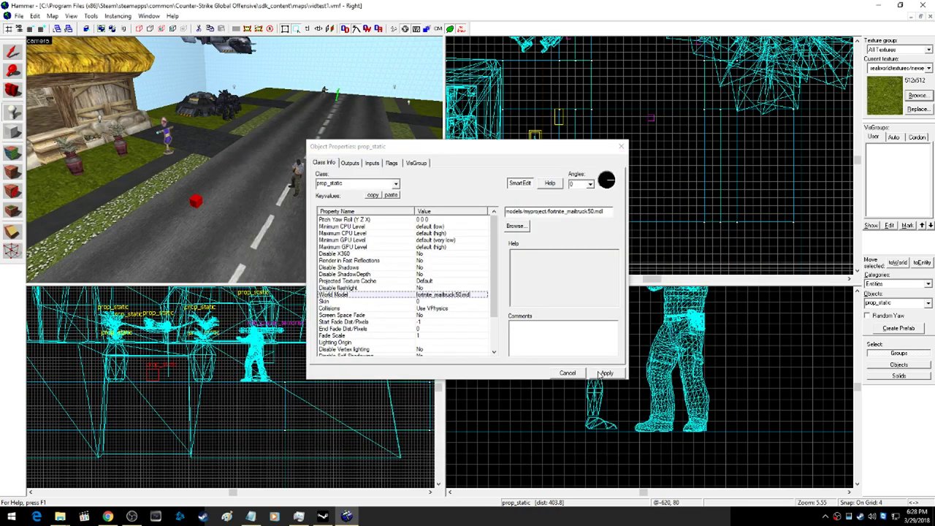
left_click(621, 148)
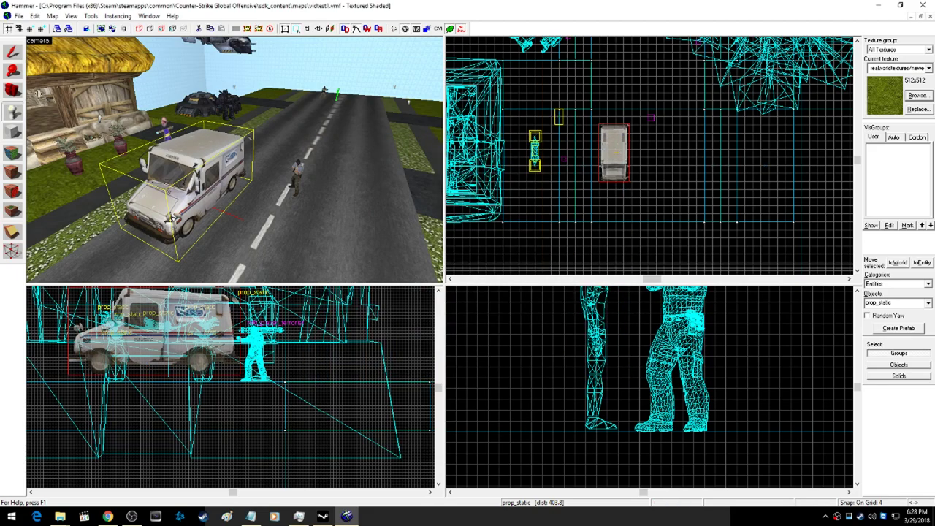
Lower the truck prop about 9 units so its wheels rest on the road.
left_click(12, 54)
scroll(168, 376, "up", 8)
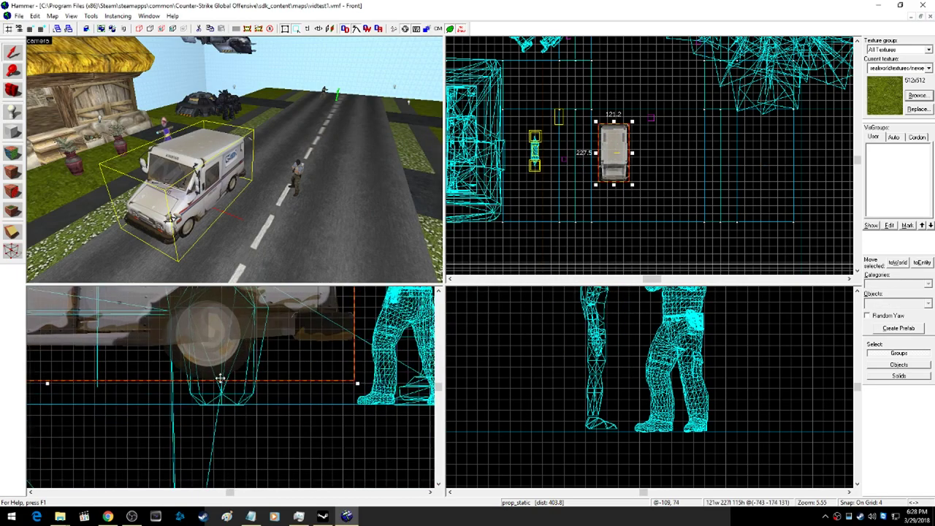
left_click_drag(206, 362, 203, 386)
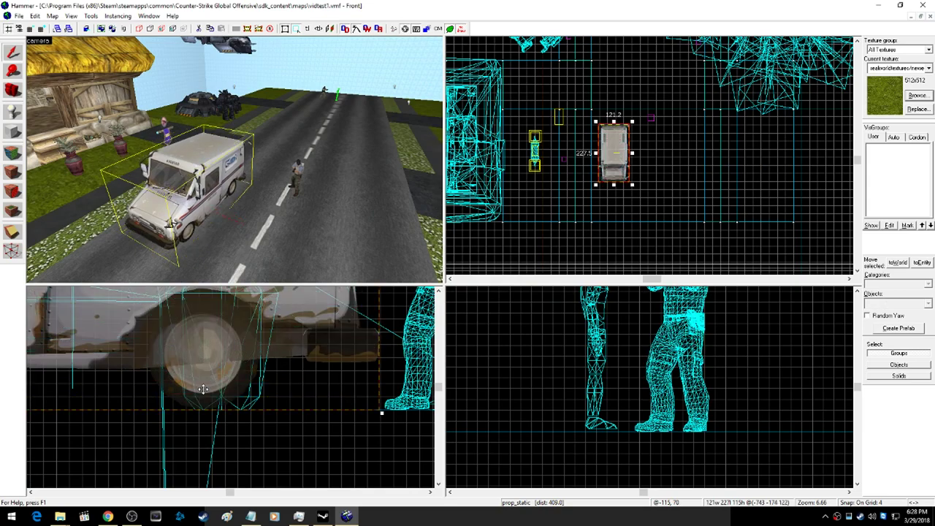
Move the info_player_terrorist spawn from the middle of the road to right beside the truck's side.
left_click(12, 89)
key("w")
left_click_drag(212, 173, 244, 175)
left_click(12, 51)
left_click(313, 152)
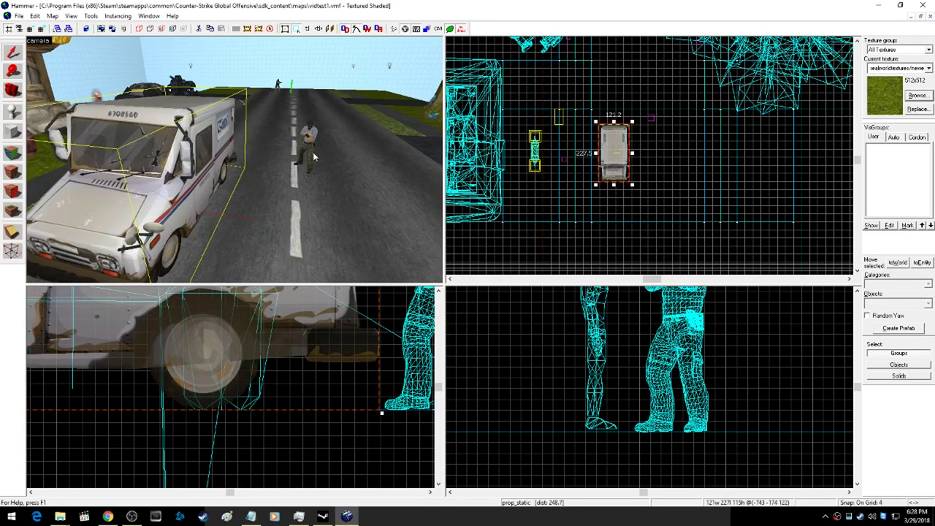
scroll(652, 114, "up", 7)
left_click_drag(645, 137, 574, 160)
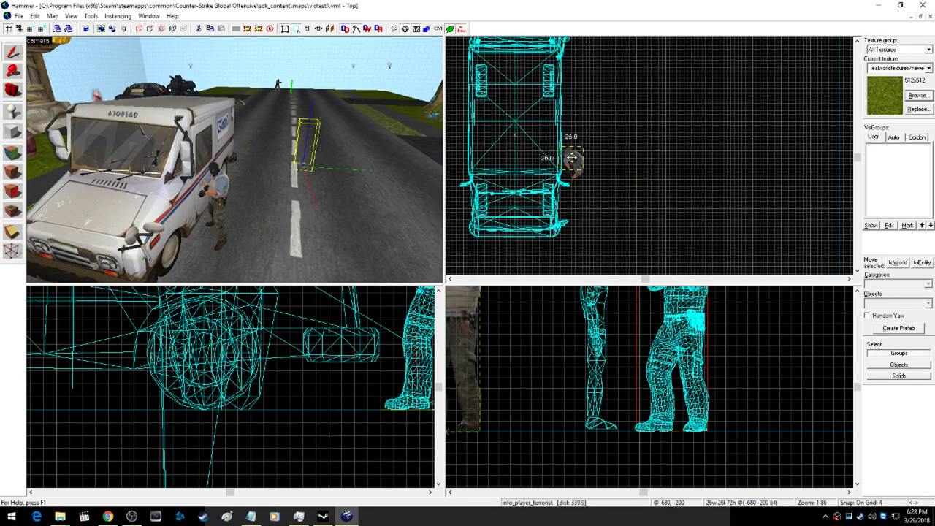
Raise the info_player_terrorist spawn 64 units above its position beside the truck.
middle_click_drag(469, 379, 580, 422)
scroll(570, 420, "down", 2)
left_click_drag(565, 414, 562, 317)
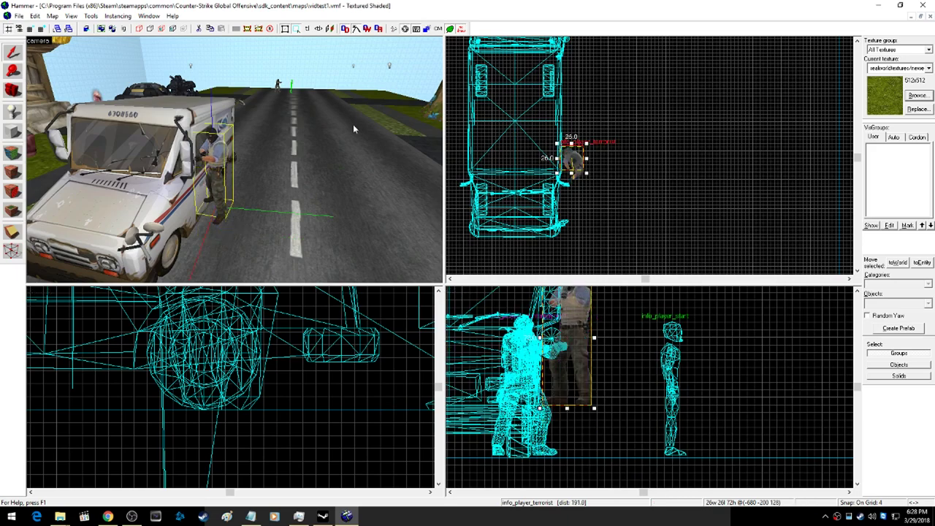
Shift the info_player_terrorist spawn slightly away from the truck's side and lower it to road level.
mouse_move(571, 157)
left_mouse_down()
mouse_move(559, 156)
mouse_move(576, 162)
left_mouse_up()
left_click_drag(576, 337, 576, 389)
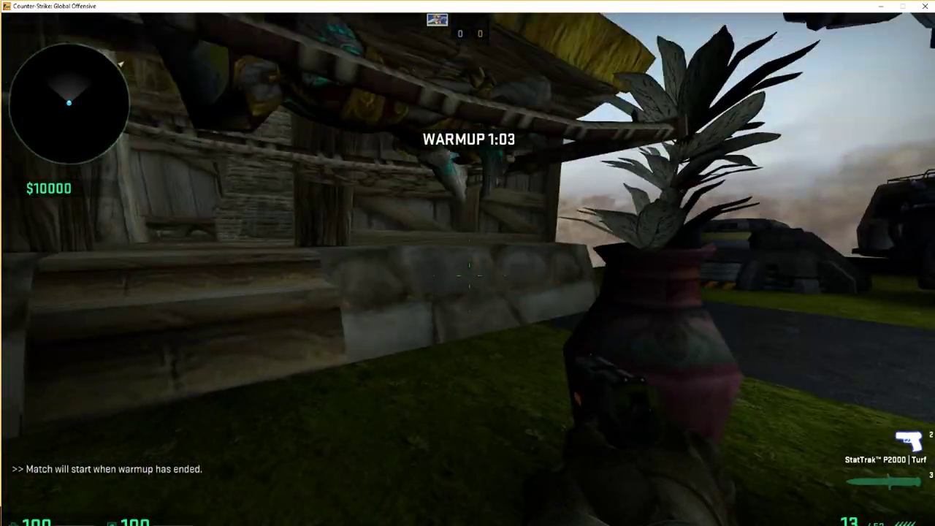
Switch to the map running in Counter-Strike: Global Offensive and walk around to examine the mail truck, forklift and scissor lift.
key("s")
key("w")
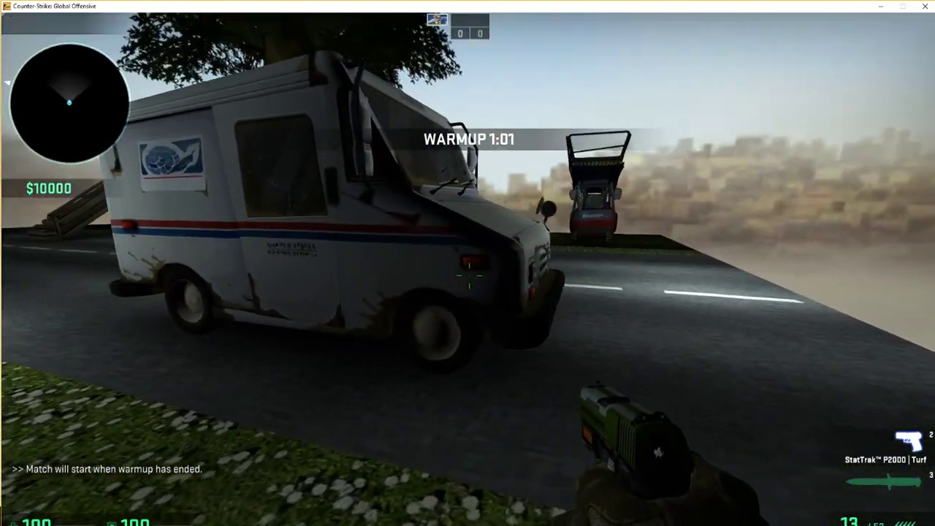
key("d")
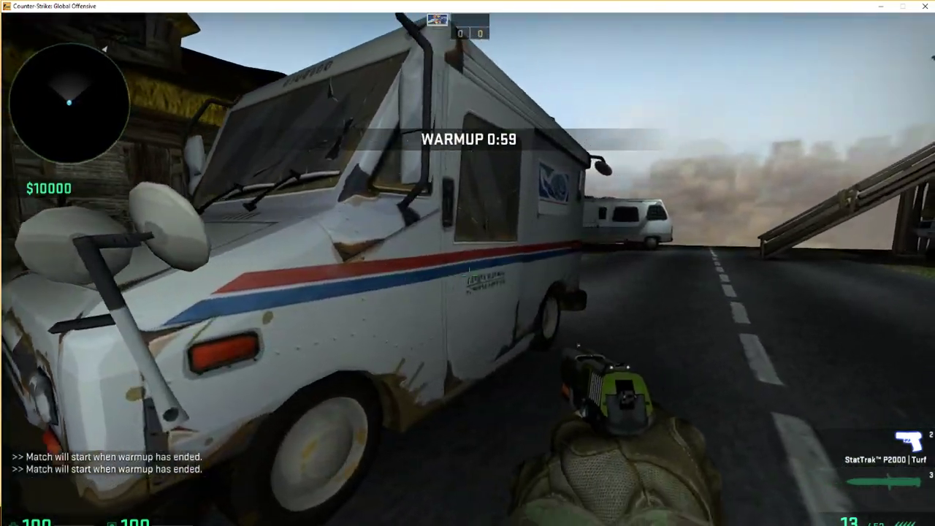
key("d")
key("w")
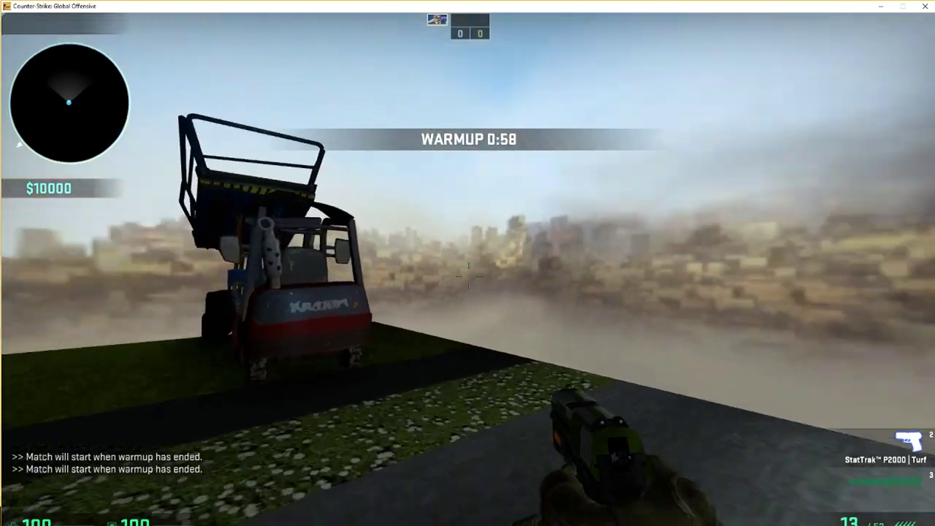
key("w")
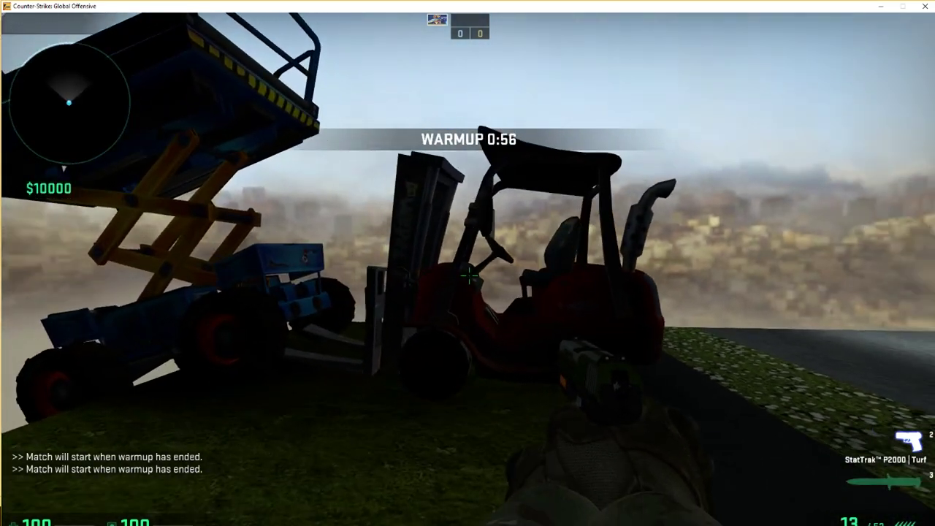
key("d")
key("s")
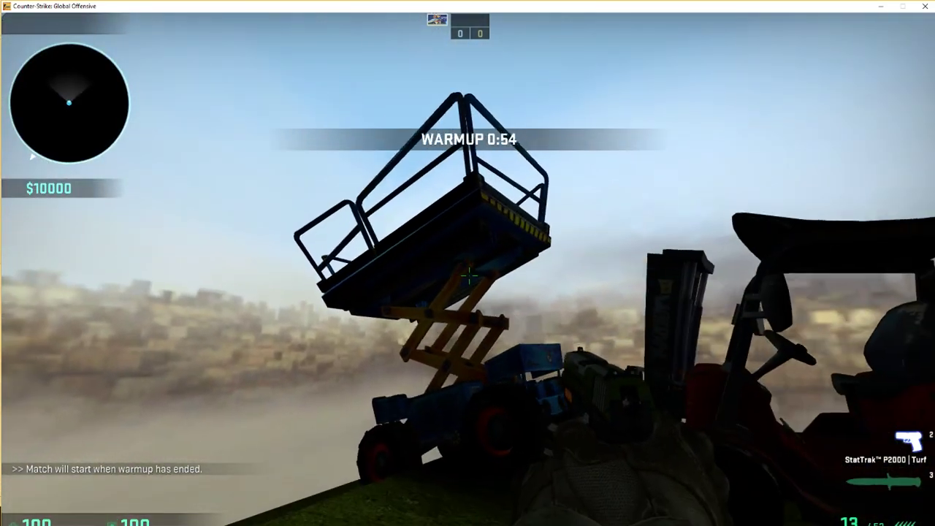
key("w")
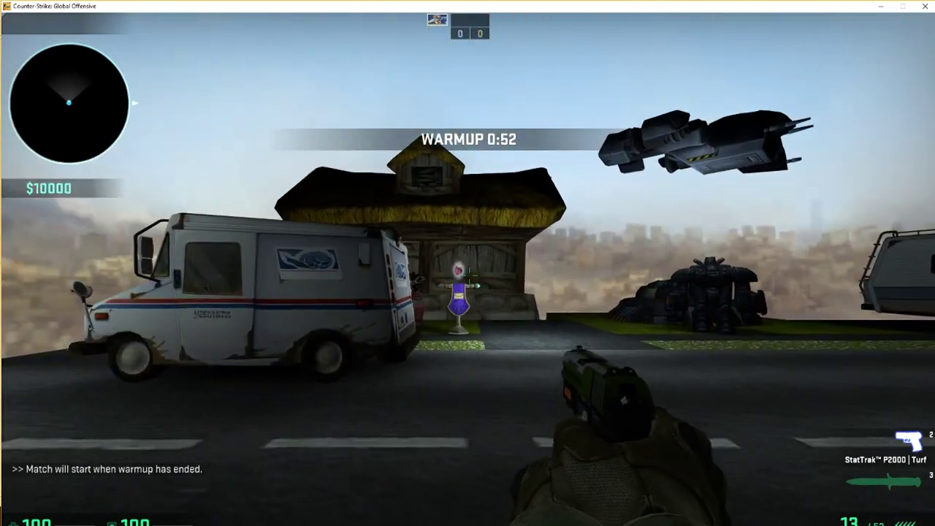
Test the mail truck's collision in-game by shooting its side, reloading, and climbing onto its hood.
key("a")
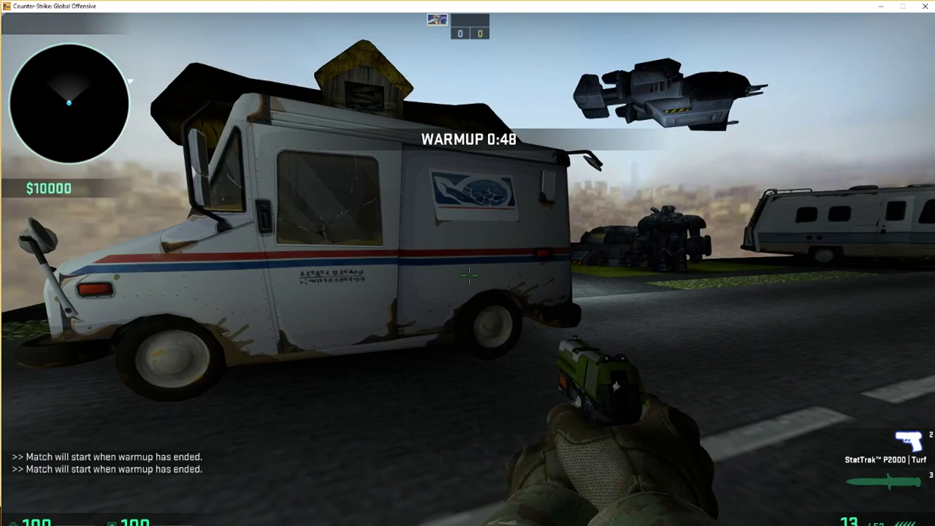
key("a")
left_click(469, 276)
left_click(468, 276)
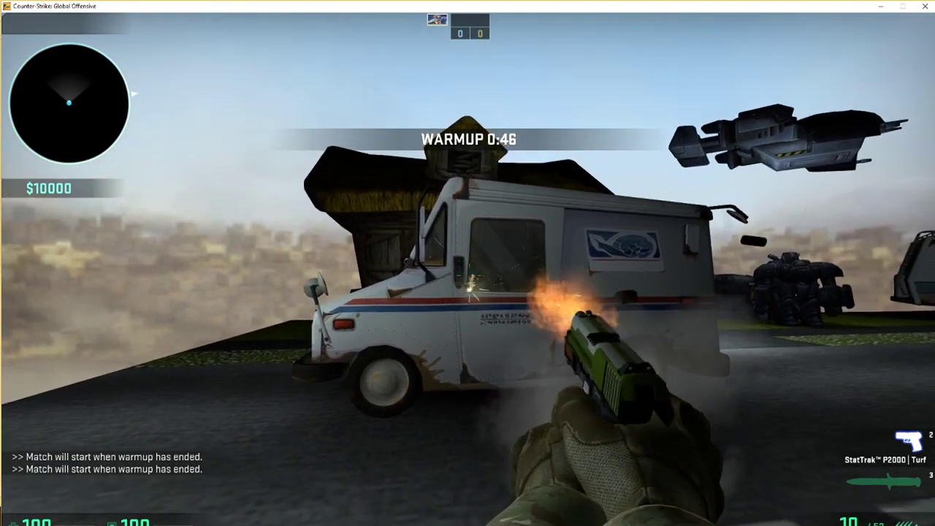
key("a")
key("r")
key("a")
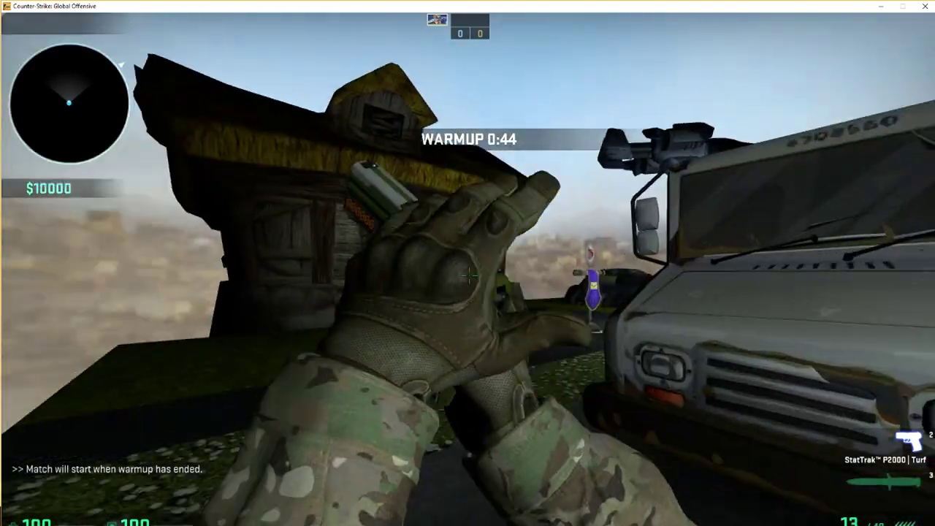
key("d")
key("w")
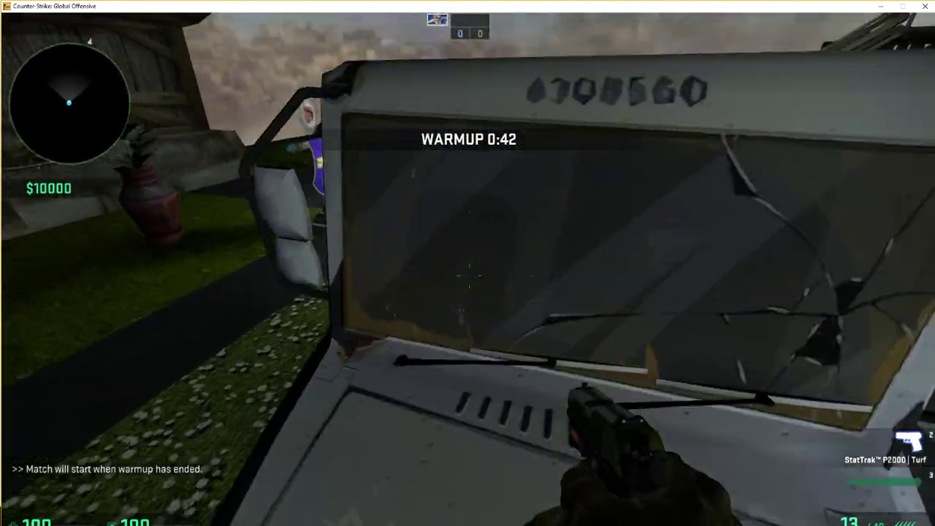